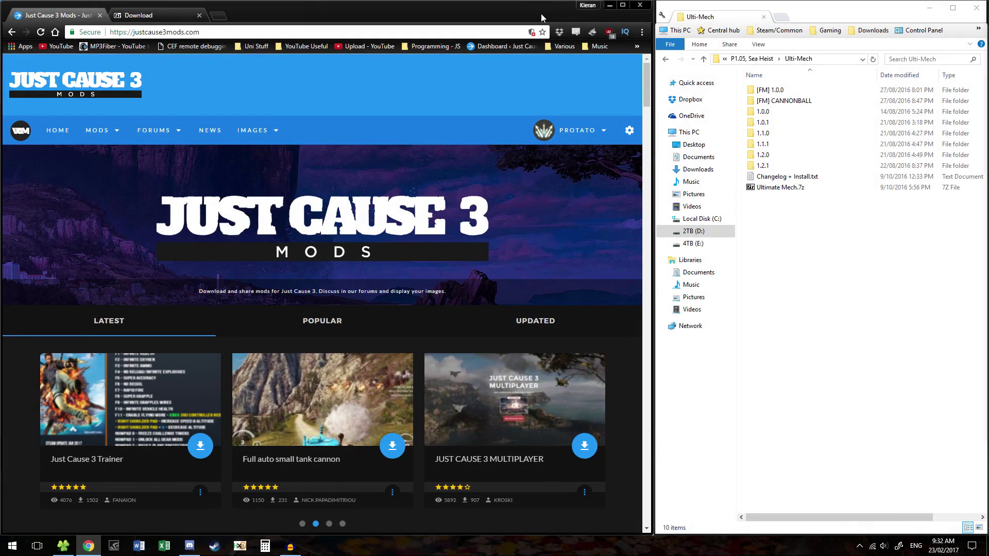
Review the 64-bit x64 .exe entry on the 7-Zip download page, and close that page.
left_click(152, 14)
left_click_drag(406, 139, 145, 143)
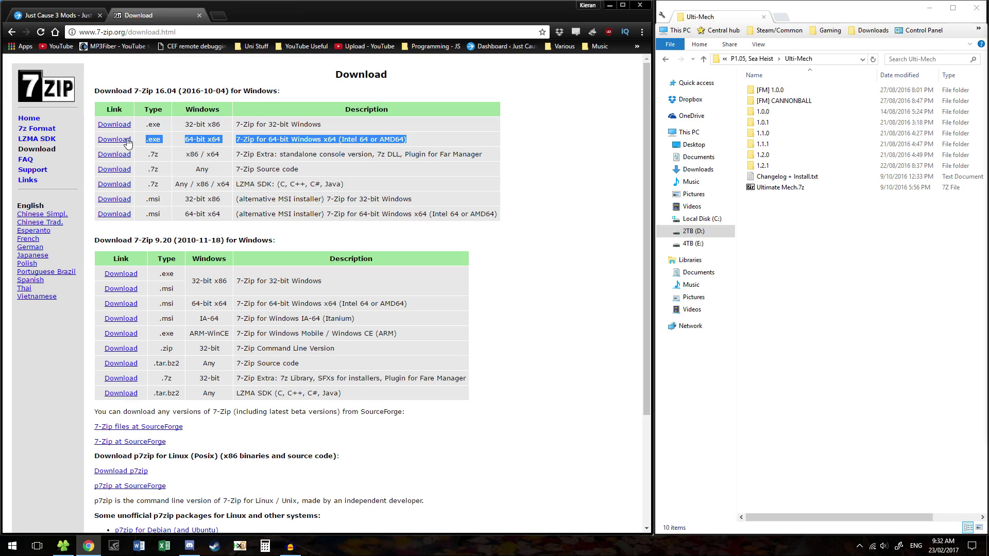
left_click(367, 144)
middle_click(152, 23)
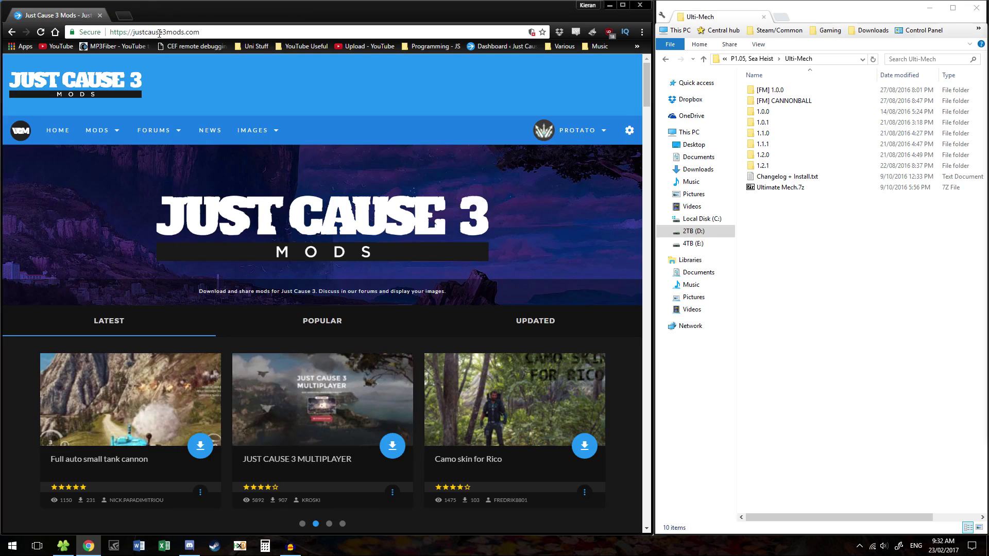
Open the full list of Just Cause 3 mods and search it for "dropzone help".
left_click(96, 136)
left_click(106, 159)
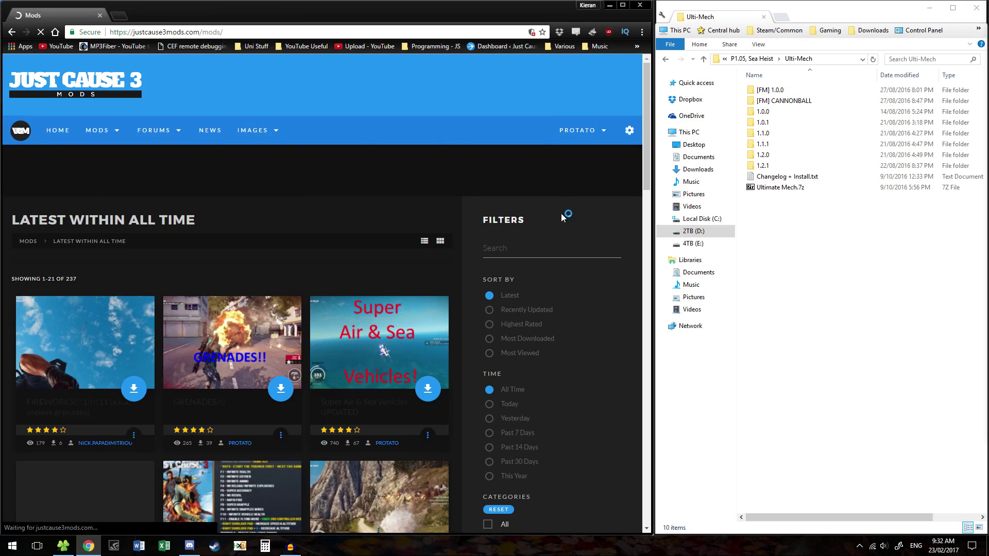
left_click(546, 247)
type("dropzone help")
key("Return")
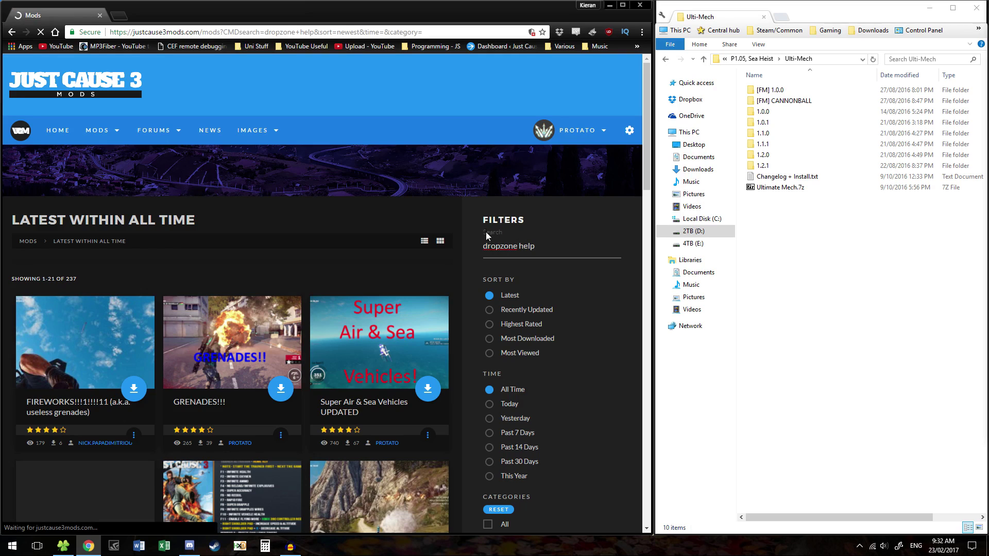
Download the Dropzone Folders & Install Help archive from its mod page.
left_click(133, 353)
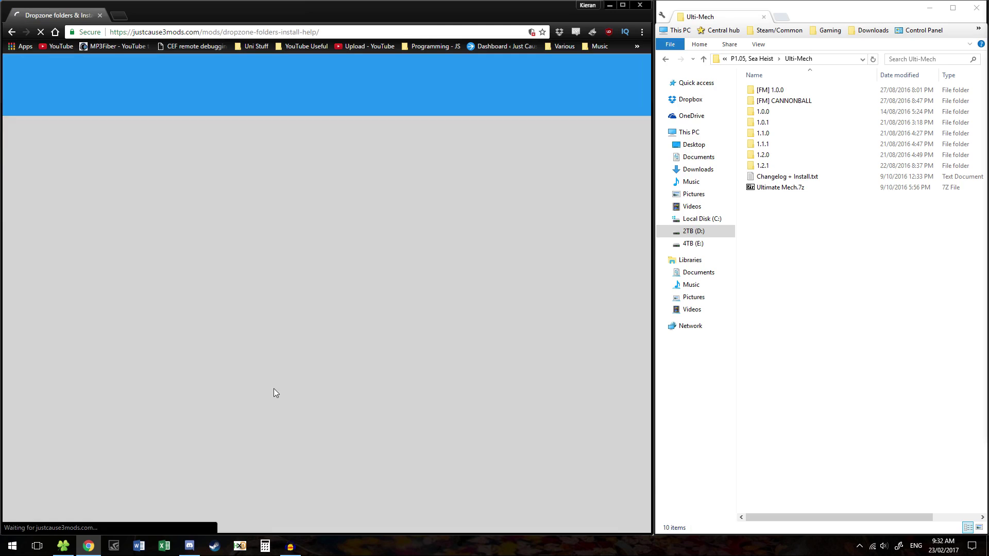
scroll(438, 401, "down", 3)
left_click(560, 405)
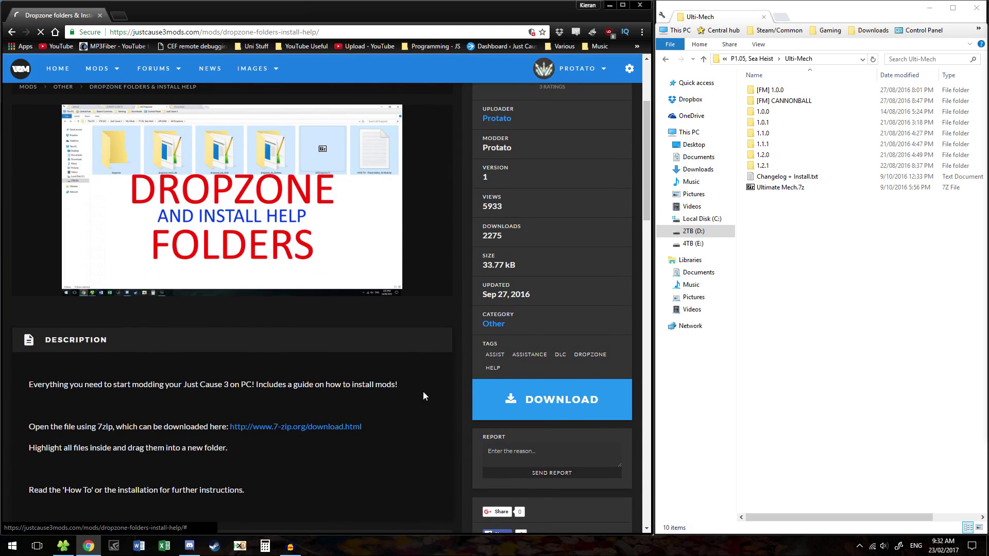
scroll(417, 385, "up", 3)
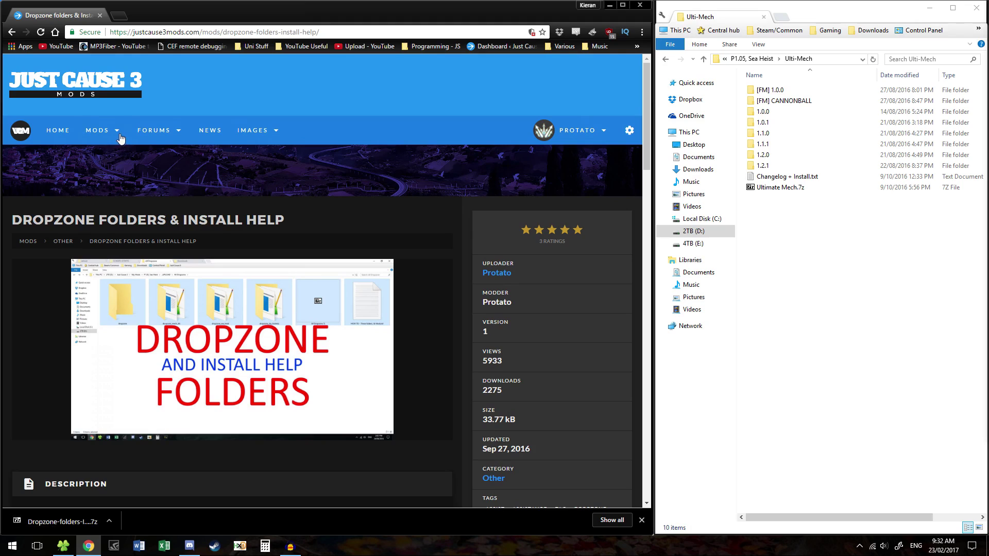
Find Re-Oppressable Sky Fortress in the latest mods, open its page in a separate tab and download it.
mouse_move(121, 137)
left_click(109, 155)
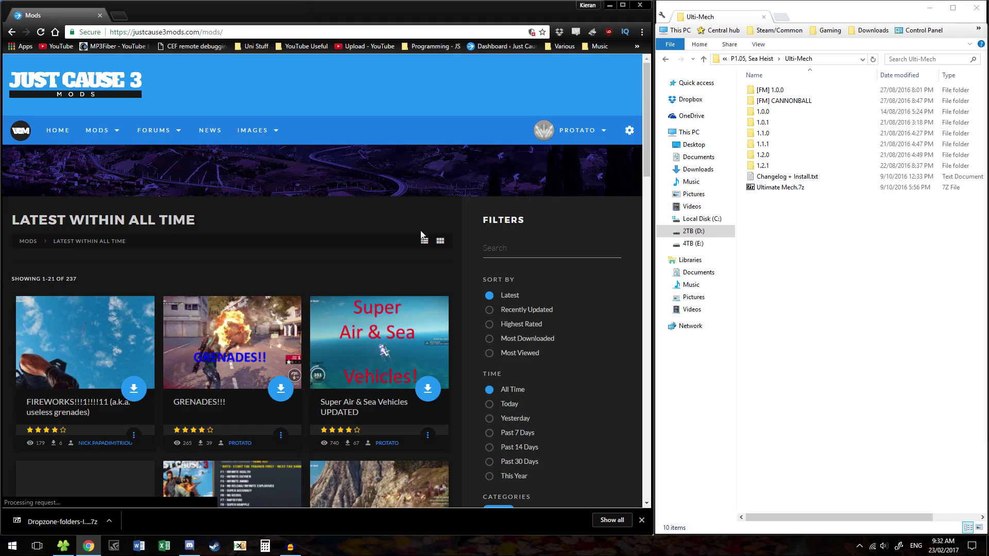
scroll(442, 229, "down", 19)
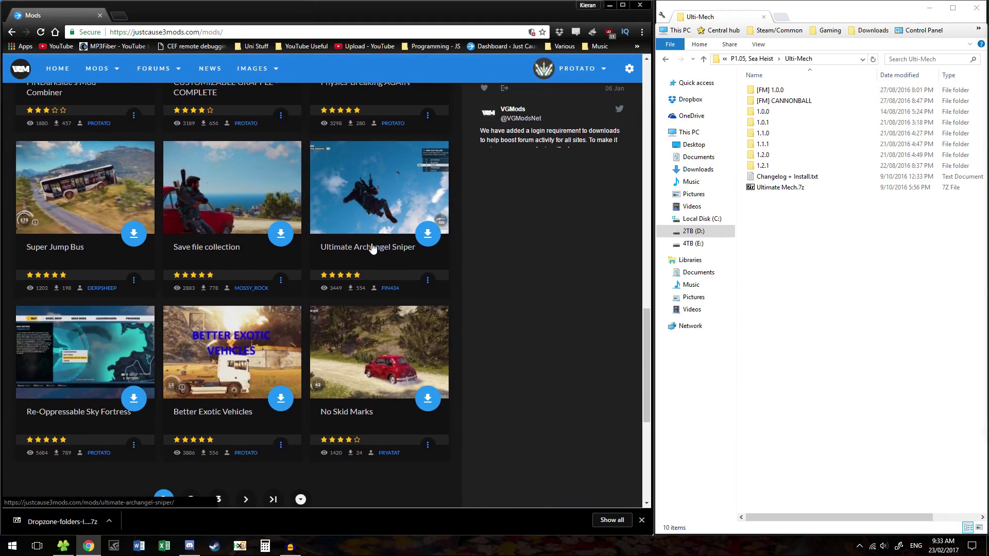
scroll(372, 249, "down", 1)
middle_click(99, 313)
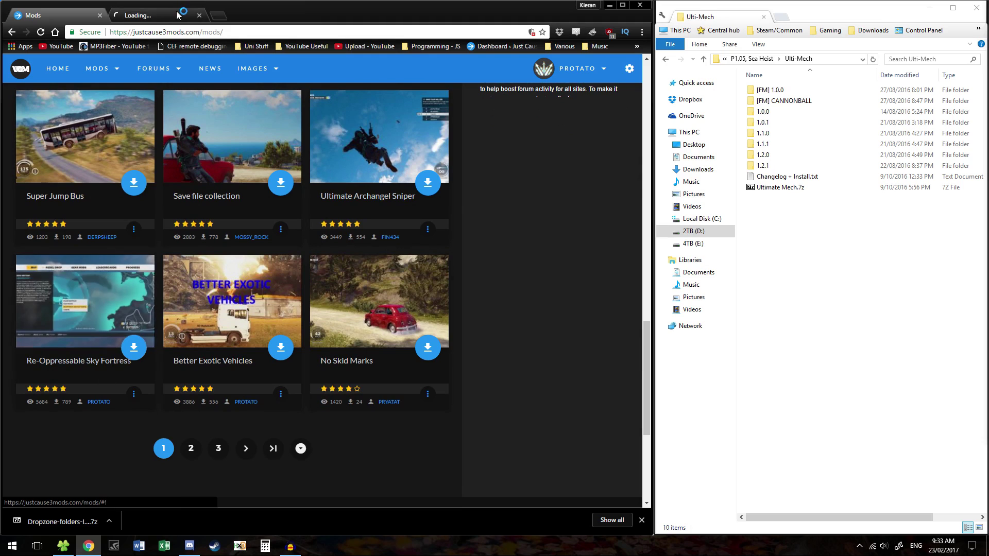
left_click(176, 15)
scroll(477, 330, "down", 4)
left_click(524, 324)
Return to the mods list and open the Ulti-Mech mod page from page 2.
left_click(46, 20)
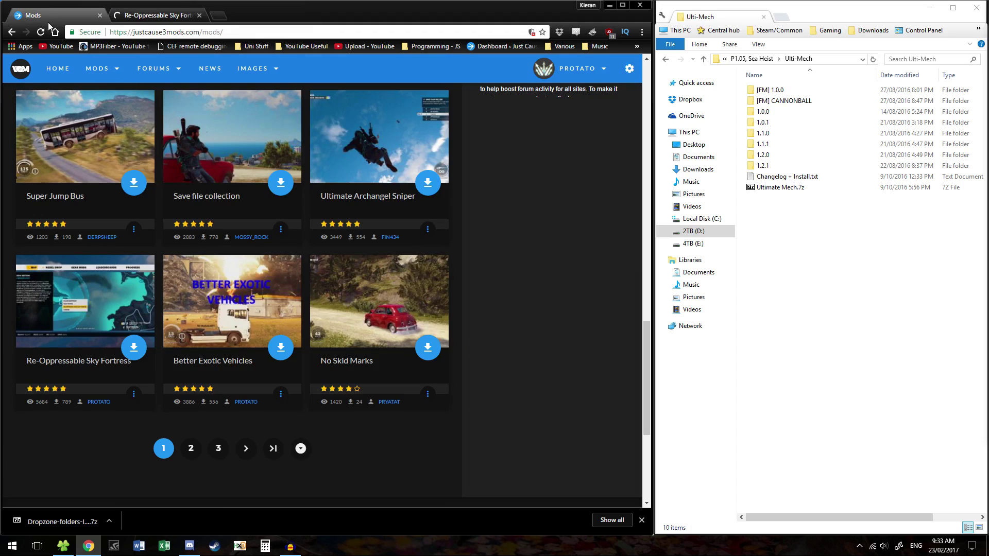
left_click(191, 448)
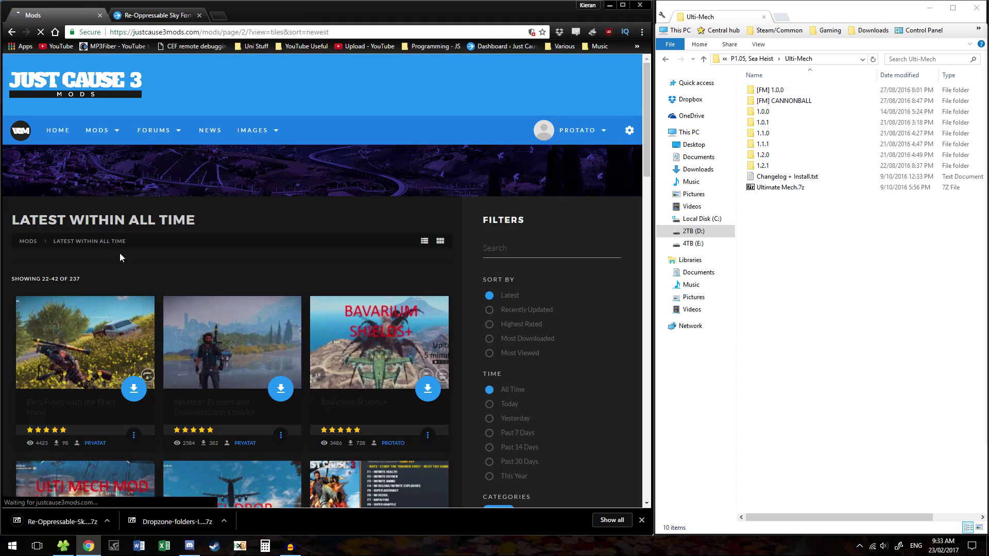
scroll(121, 260, "down", 4)
left_click(110, 290)
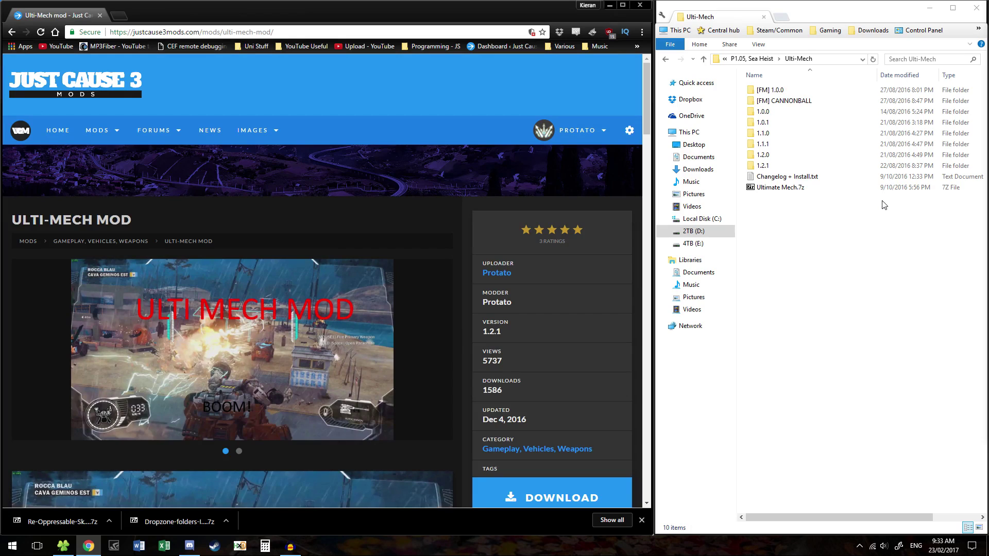
Open the downloaded Dropzone folders and Re-Oppressable Sky Fortress archives, plus Ultimate Mech.7z from the Ulti-Mech folder.
left_click_drag(818, 231, 800, 88)
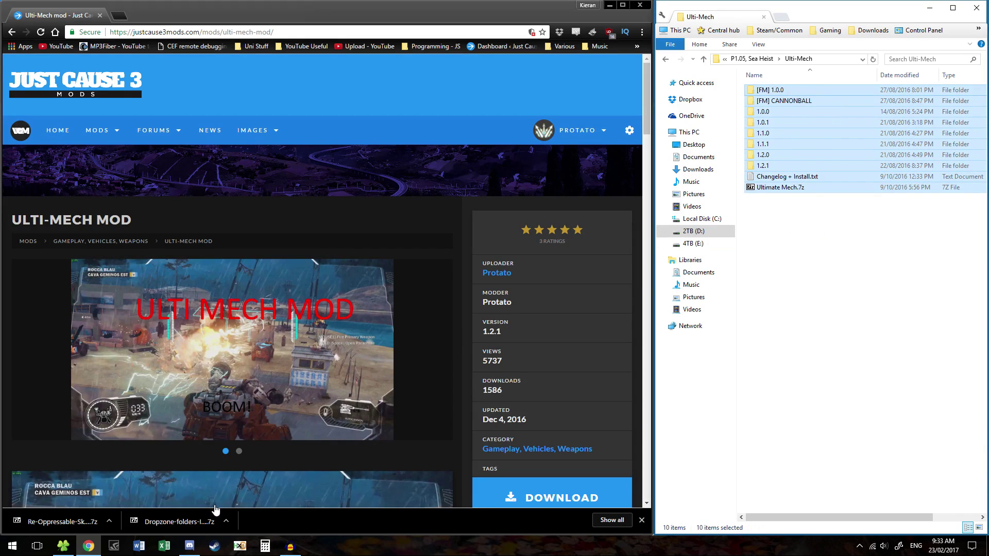
left_click(197, 520)
left_click(72, 521)
double_click(780, 187)
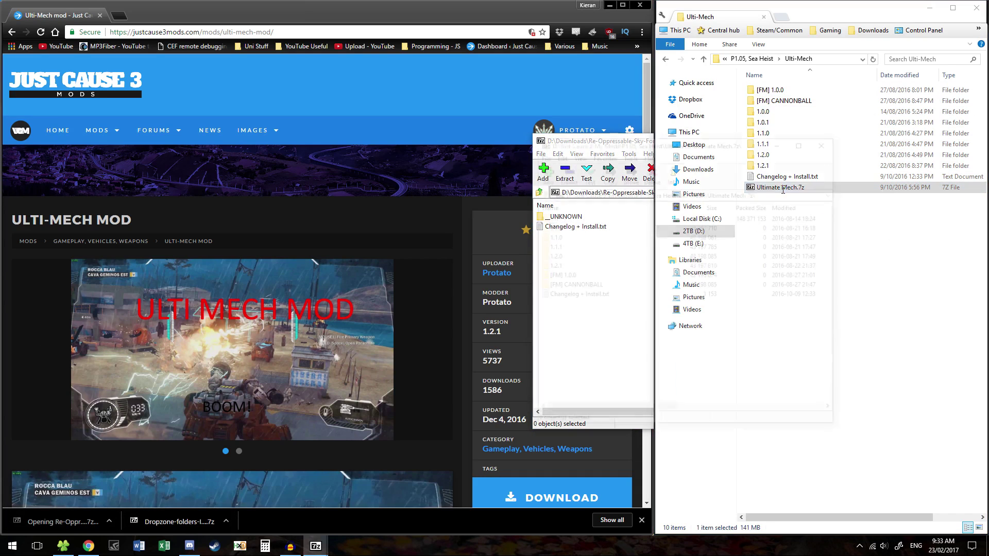
Spread the three 7-Zip archive windows apart and maximise the Ulti-Mech folder window.
left_click_drag(629, 147, 205, 64)
left_click_drag(563, 141, 732, 166)
left_click(315, 546)
left_click(330, 486)
left_click(331, 550)
left_click(319, 548)
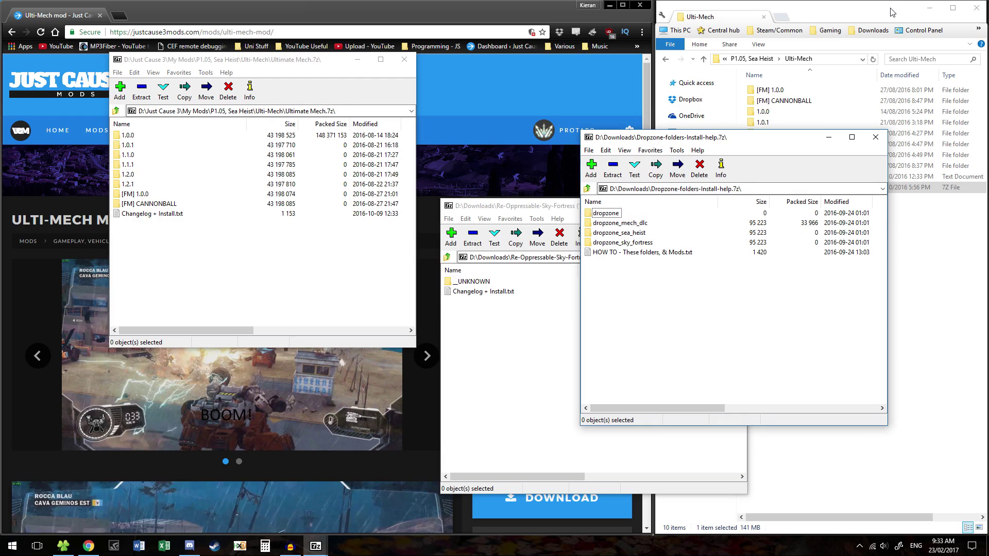
double_click(893, 12)
left_click(479, 252)
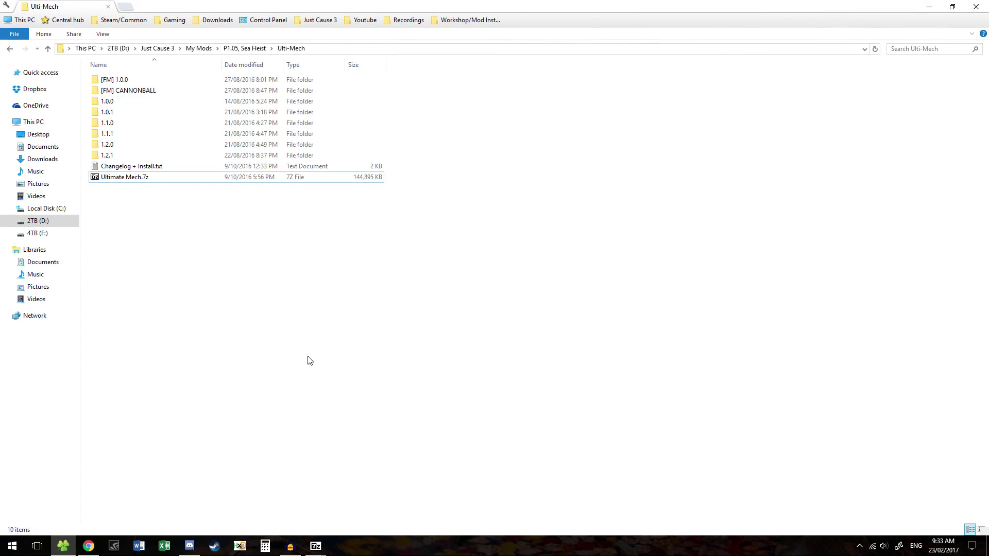
Switch to the Steam library, open the launch options in Just Cause 3's properties and clear the existing text.
right_click(220, 542)
left_click(212, 360)
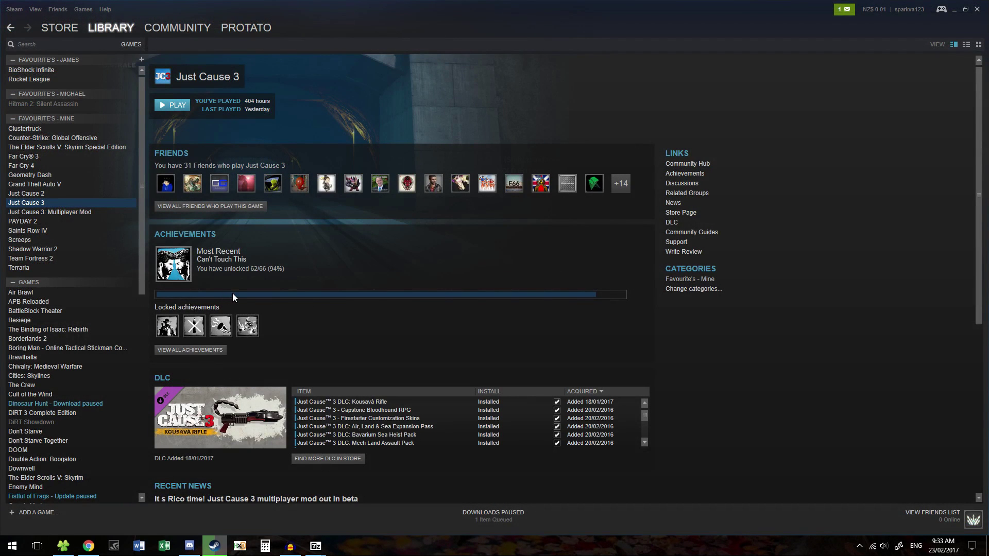
right_click(43, 204)
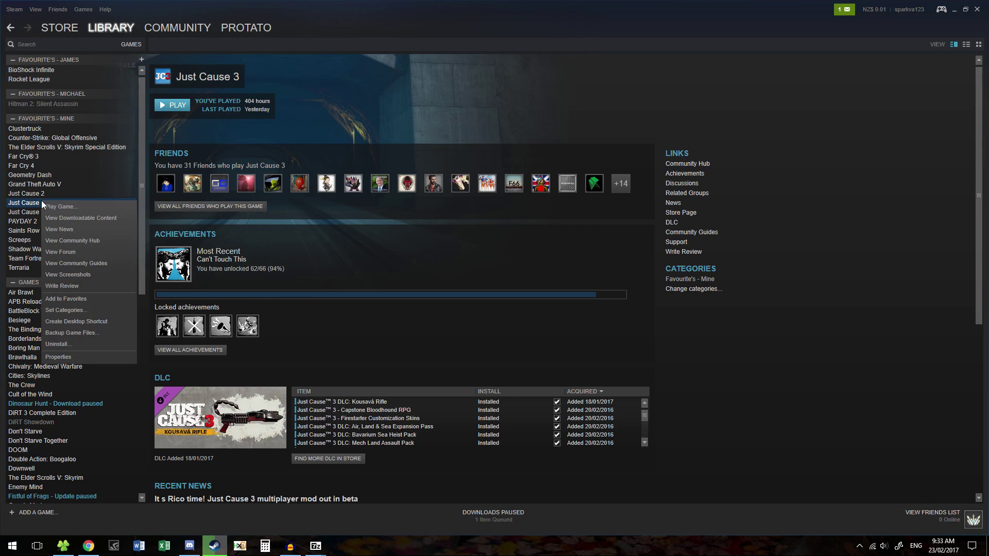
left_click(58, 357)
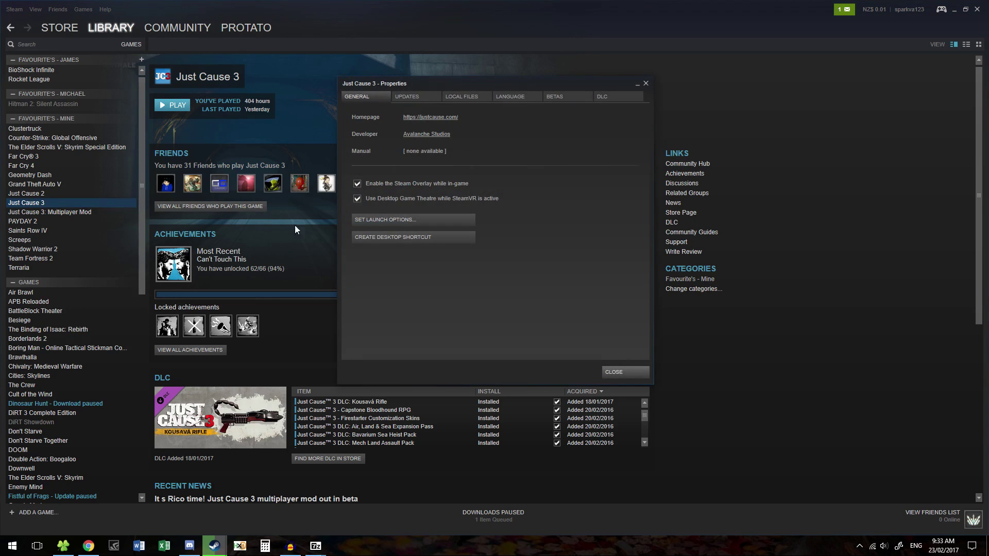
left_click(394, 221)
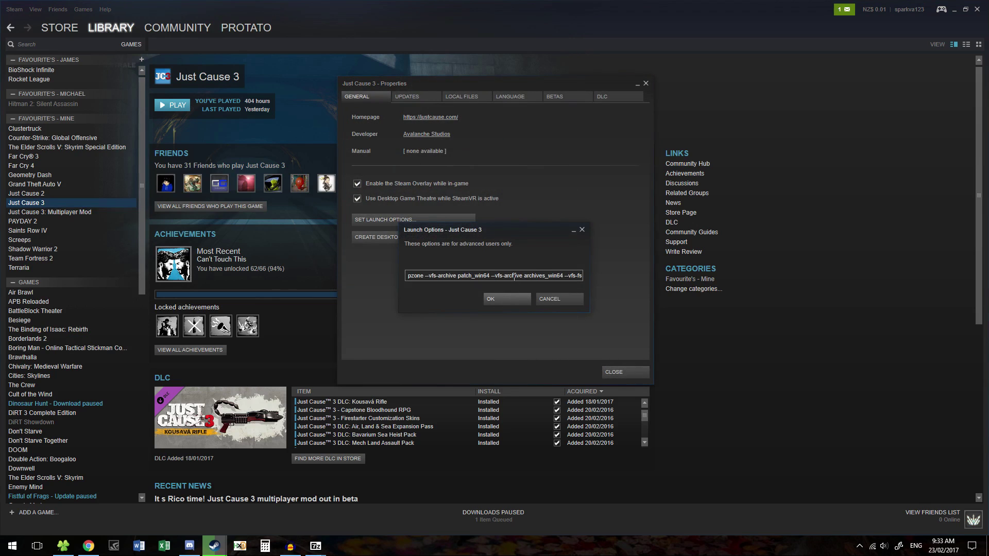
key("ctrl+a")
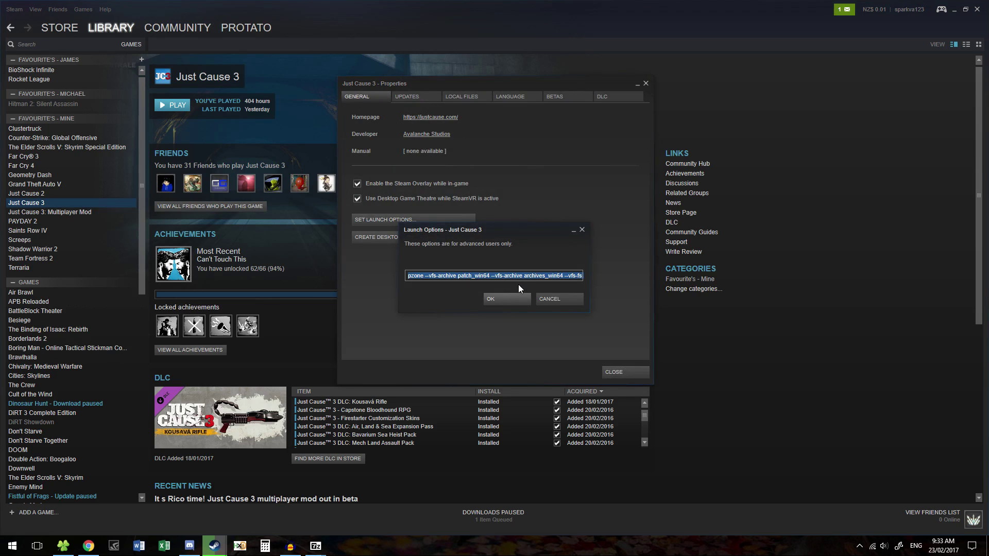
key("BackSpace")
Open Notepad beside the launch options dialog and write "--vfs-fs dropzone --vfs-archive patch_win64 --vfs-archive archives_win64 --vfs-fs .".
key("super")
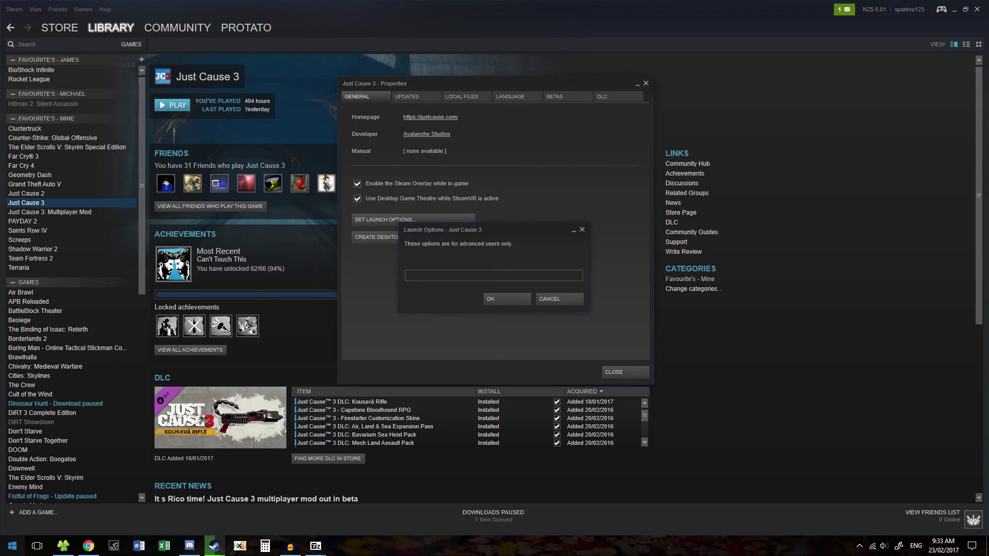
type("notepad")
key("Return")
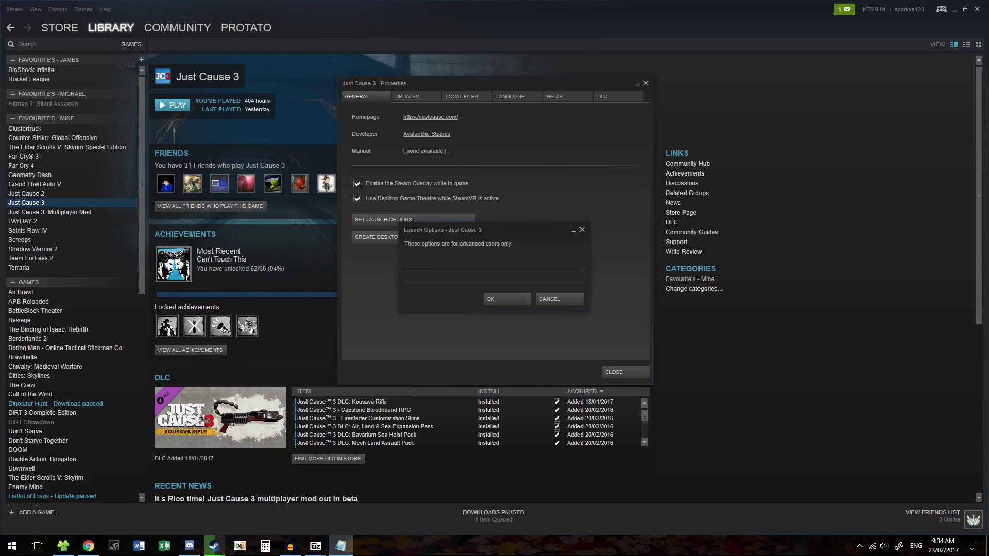
type("--vfs-fs dropzone --vfs-archive patch_win64 --vfs-archive archives_win64 --vfs-fs .")
left_click_drag(669, 130, 146, 126)
left_click_drag(453, 195, 339, 194)
left_click_drag(251, 132, 305, 258)
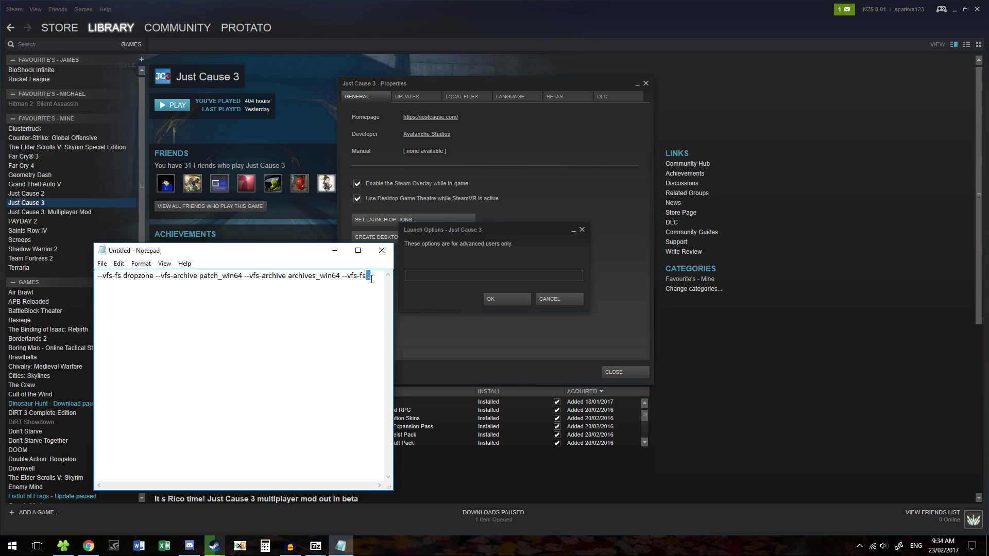
Copy the whole Notepad line into the empty Just Cause 3 launch options.
left_click_drag(377, 274, 97, 276)
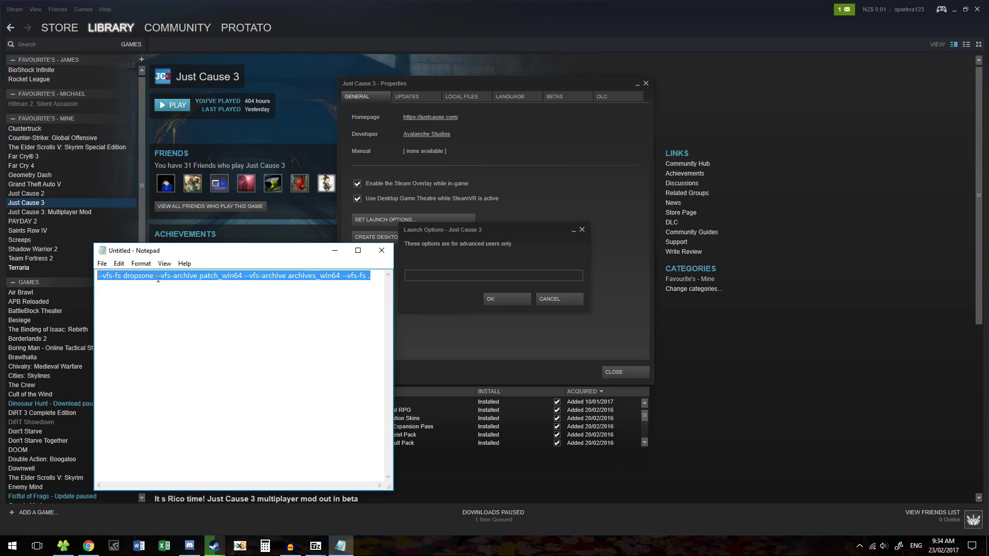
left_click_drag(378, 282, 98, 274)
key("ctrl+c")
left_click(472, 278)
key("ctrl+v")
Close Notepad without saving and confirm the new launch options.
left_click(304, 311)
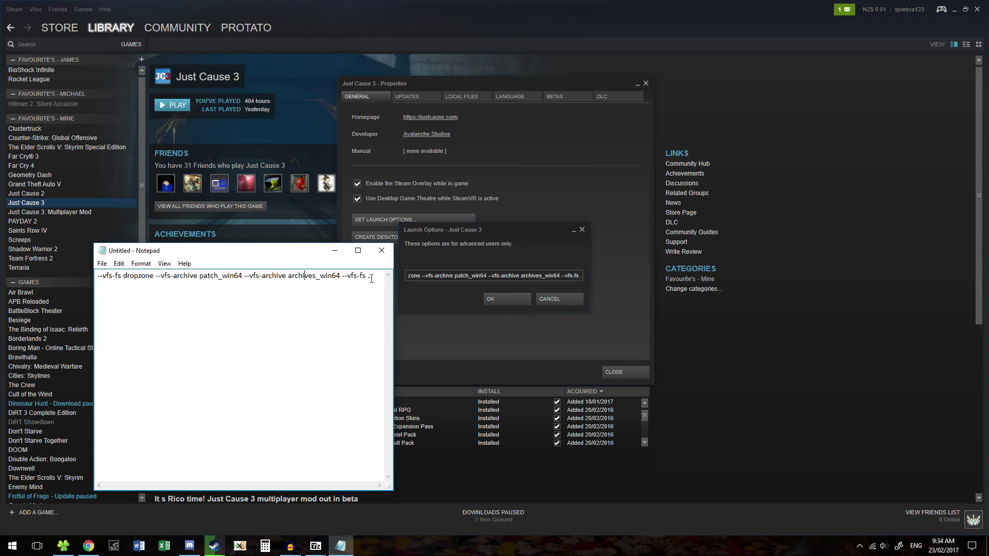
left_click(382, 251)
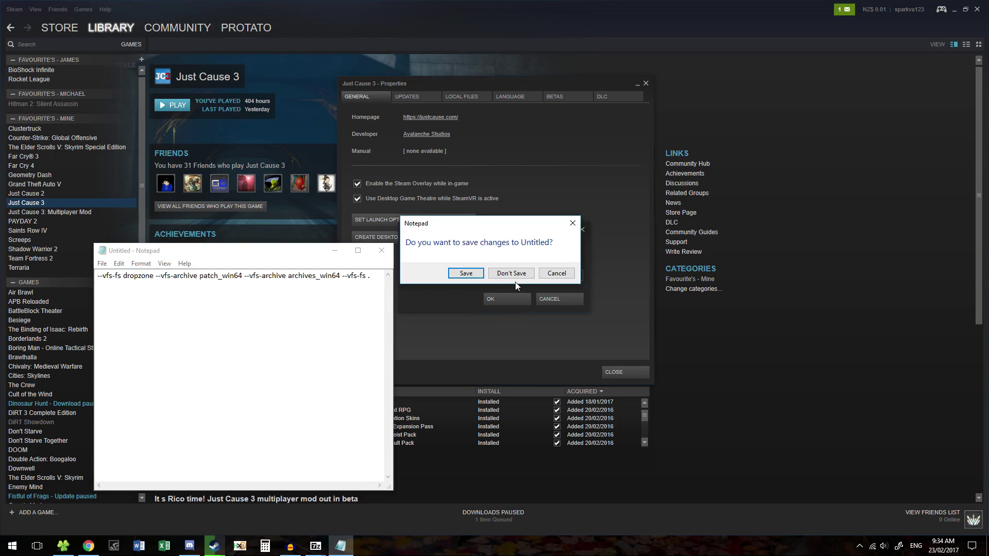
left_click(515, 272)
left_click(505, 298)
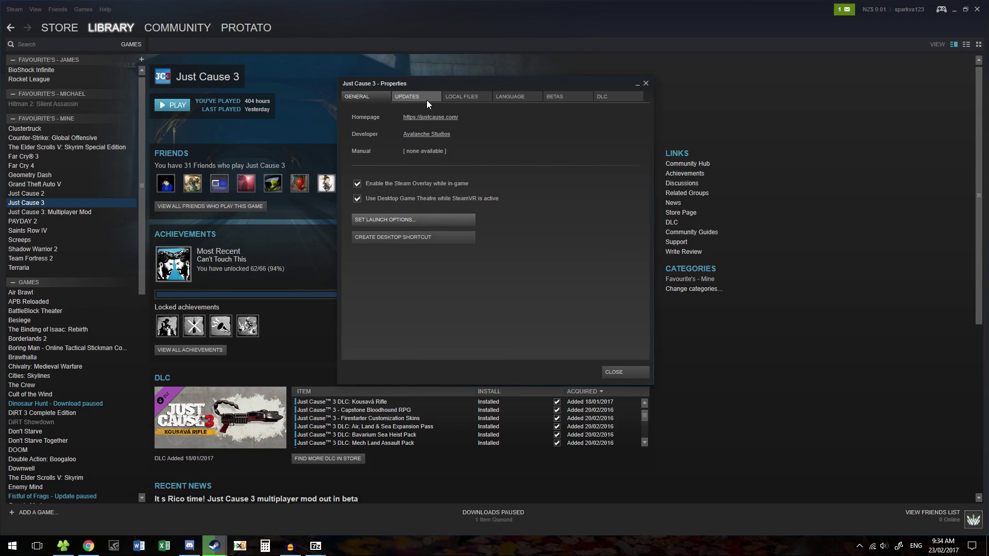
Open the Just Cause 3 installation folder from the game's local files settings.
left_click(464, 98)
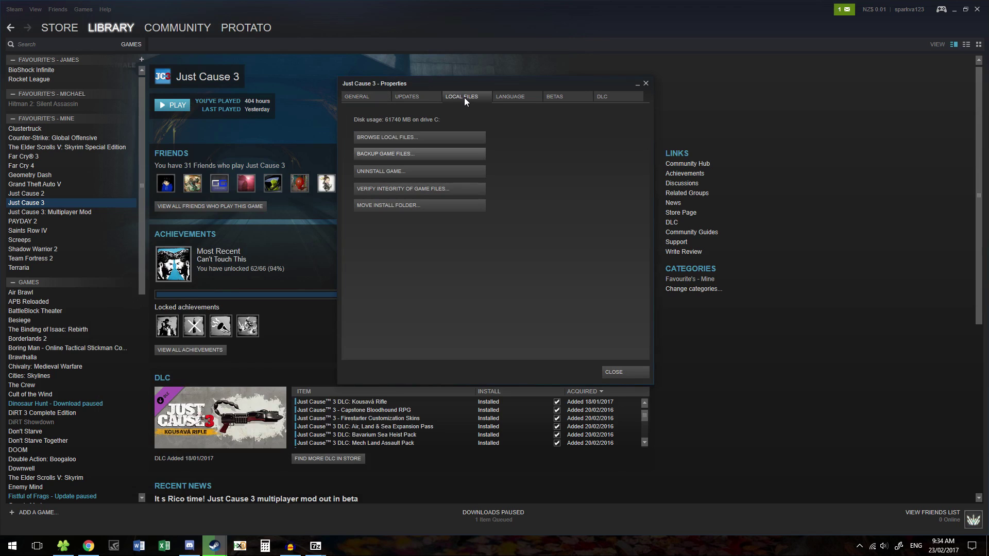
left_click(387, 137)
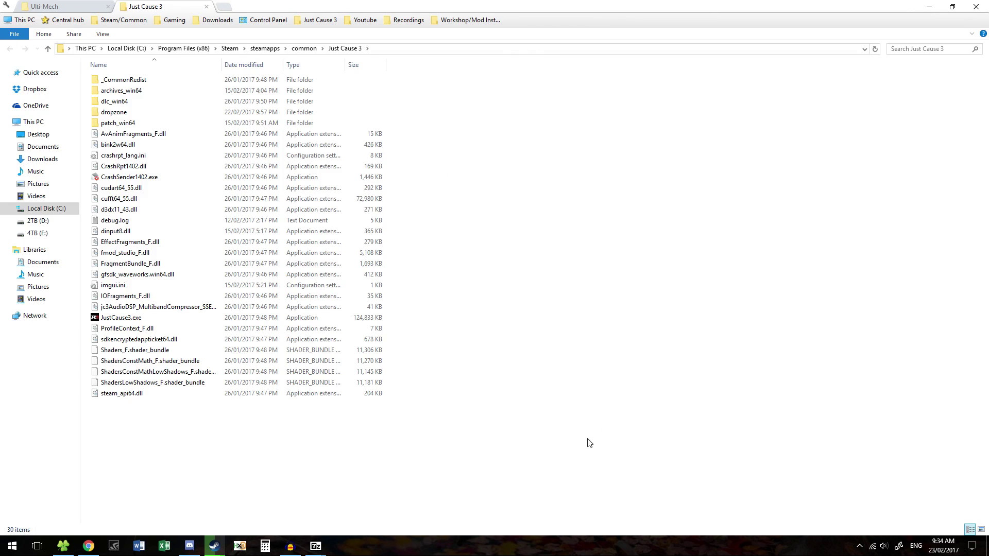
left_click_drag(545, 439, 517, 265)
Copy the dropzone_mech_dlc, dropzone_sea_heist and dropzone_sky_fortress folders from the Dropzone-folders-Install-help archive into the Just Cause 3 folder.
mouse_move(317, 546)
mouse_move(363, 517)
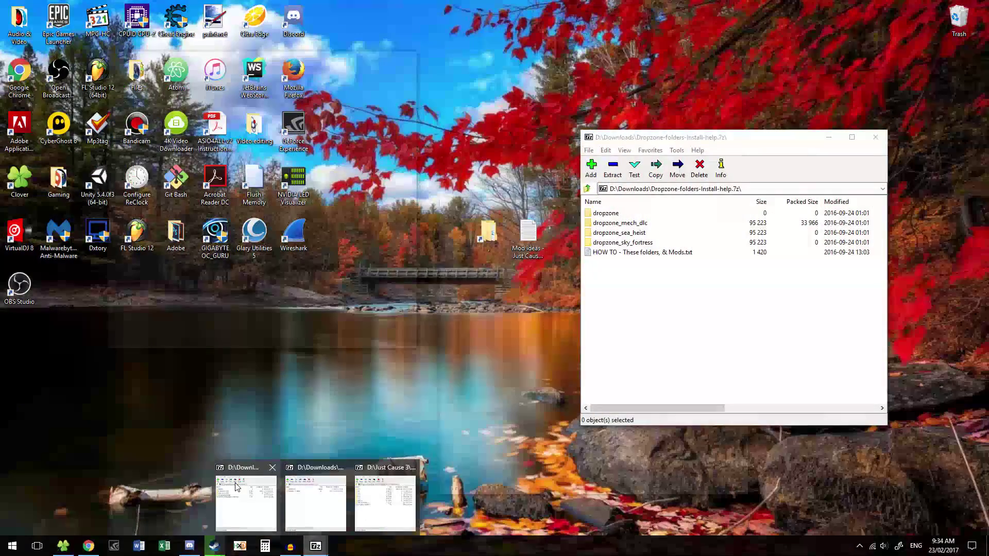
left_click(246, 502)
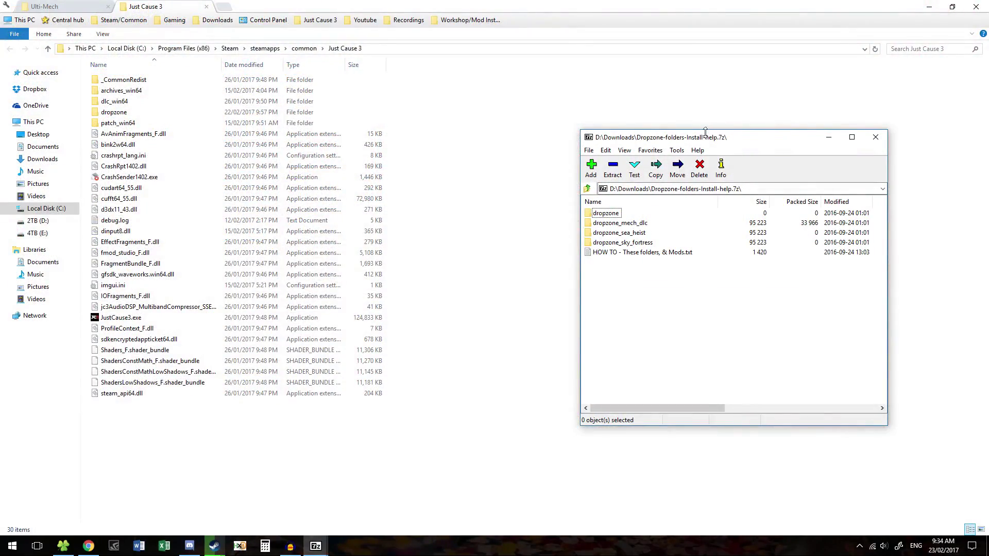
left_click_drag(705, 130, 710, 120)
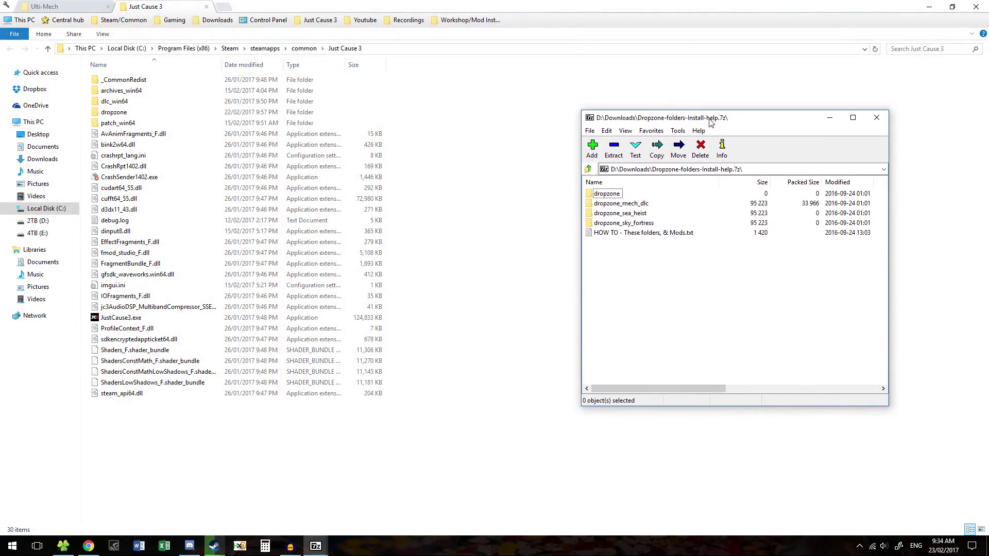
left_click(629, 223)
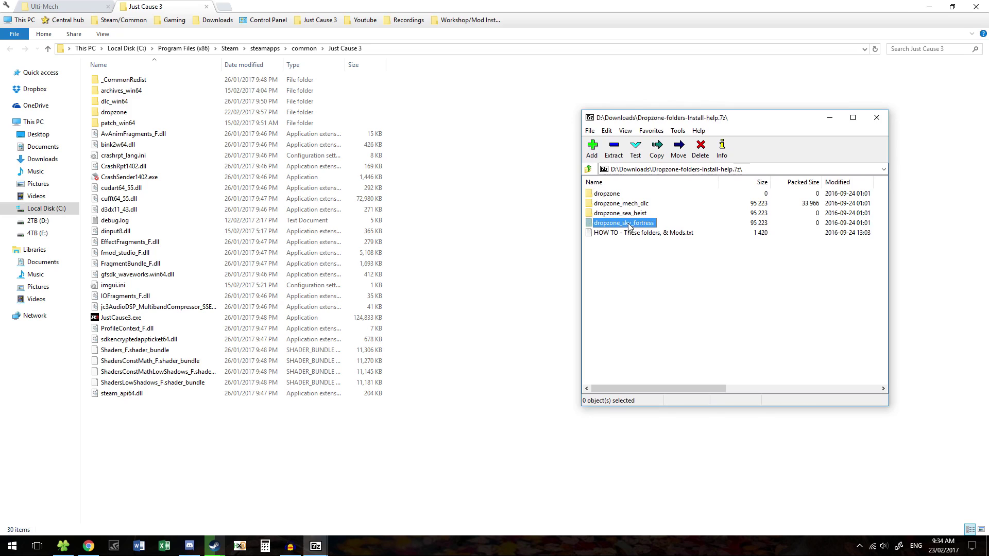
left_click(630, 215)
left_click(628, 205)
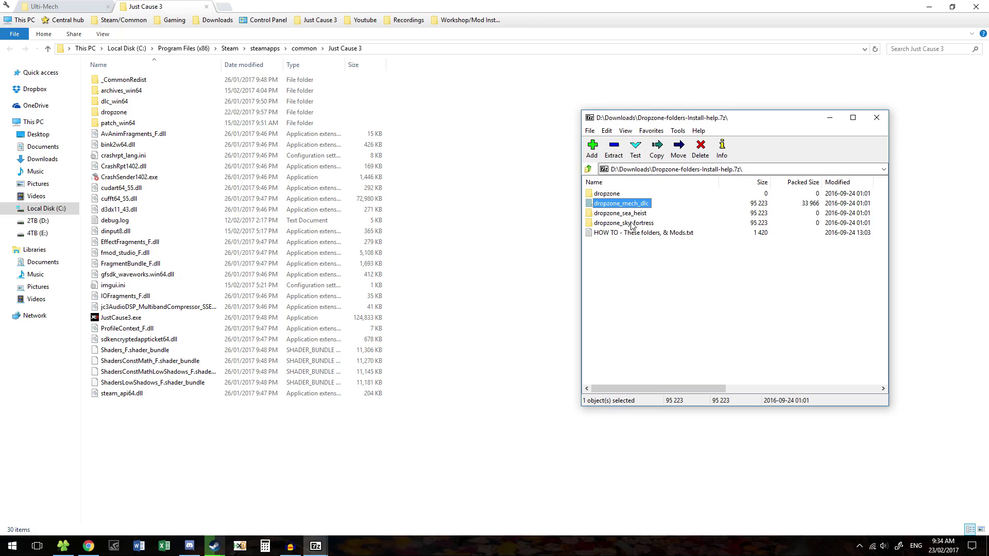
left_click(631, 224, "shift")
left_click_drag(629, 216, 547, 222)
left_click(548, 222)
Check the contents of the copied dropzone_mech_dlc, dropzone_sea_heist and dropzone_sky_fortress folders one after another.
double_click(175, 124)
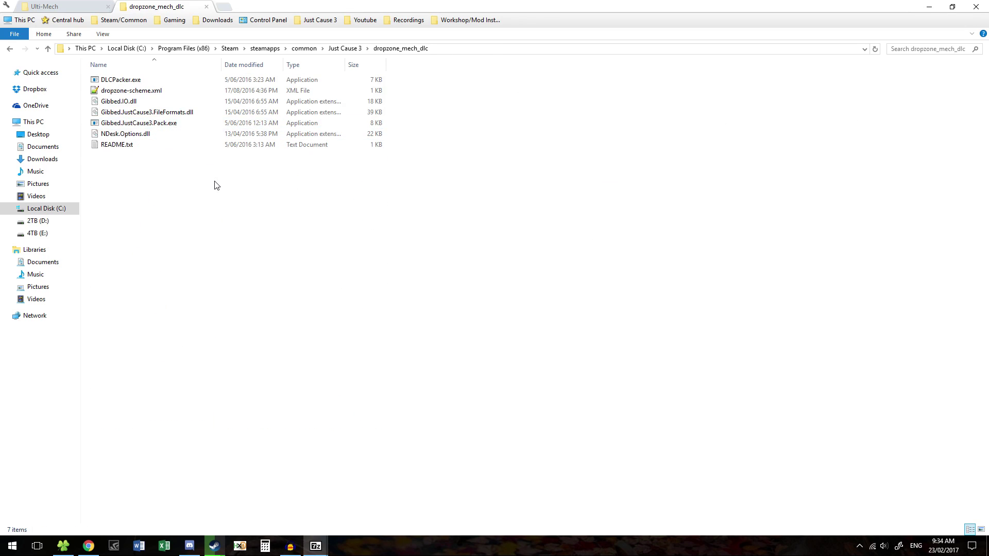
key("alt+Left")
double_click(149, 134)
key("alt+Left")
double_click(149, 144)
key("alt+Left")
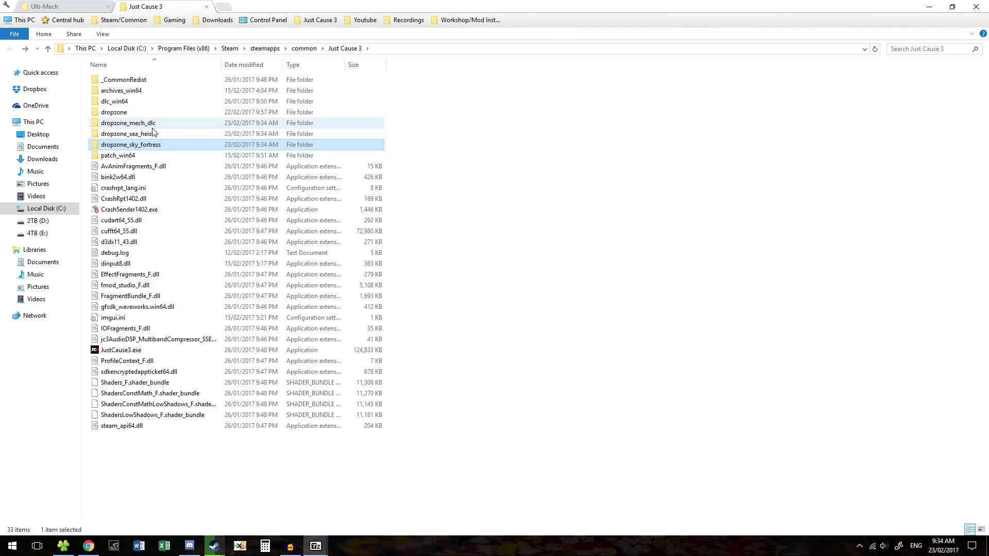
Review the files in dropzone_mech_dlc, view the contents of dropzone-scheme.xml, and return to the Just Cause 3 folder.
double_click(152, 124)
left_click_drag(193, 194, 153, 78)
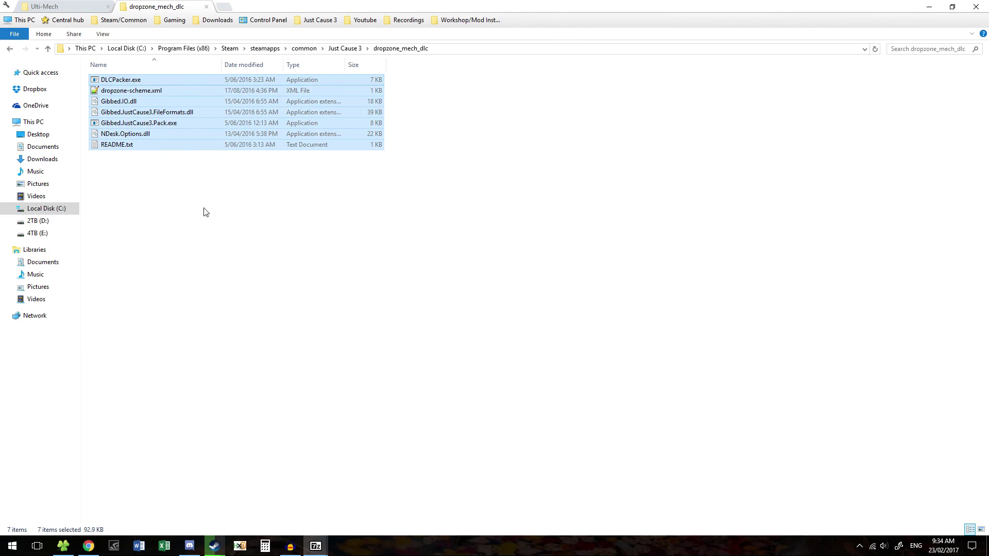
double_click(345, 65)
left_click(326, 196)
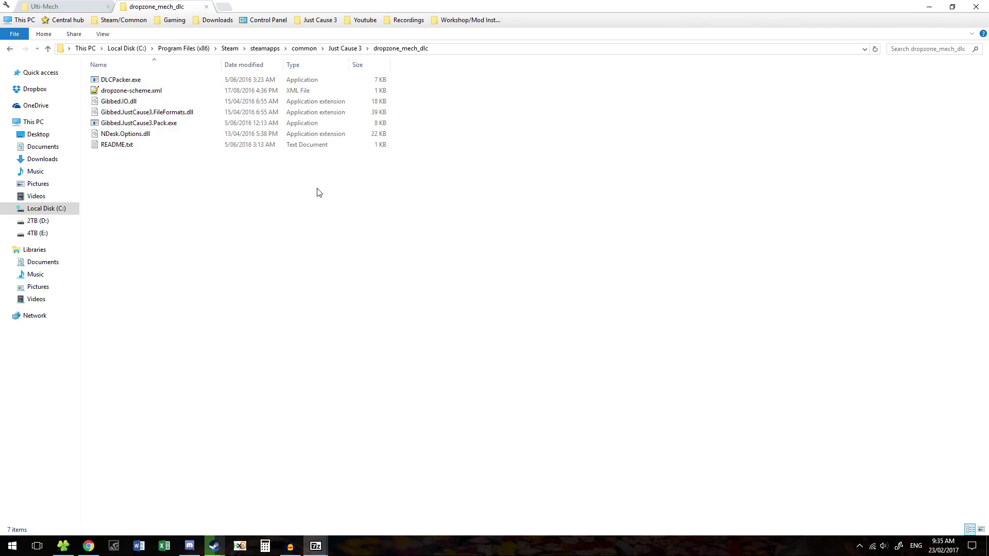
double_click(131, 90)
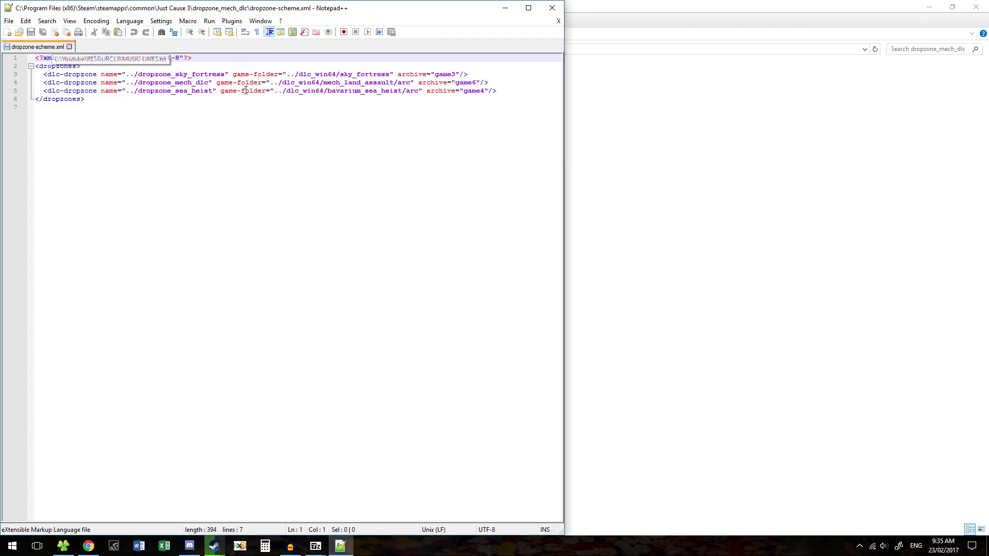
left_click(552, 7)
key("BackSpace")
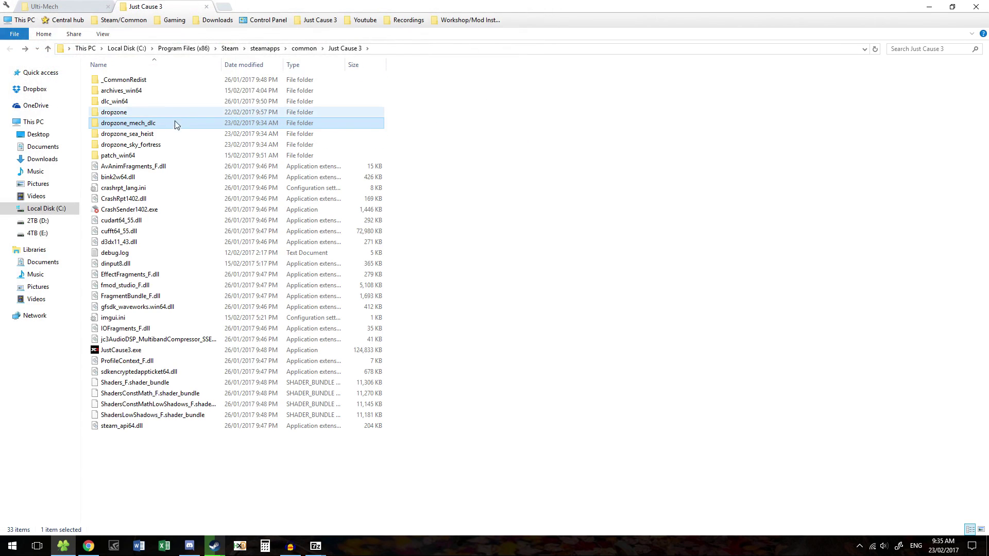
Locate DLCPacker.exe inside dropzone_mech_dlc and go back to the Just Cause 3 folder.
double_click(172, 124)
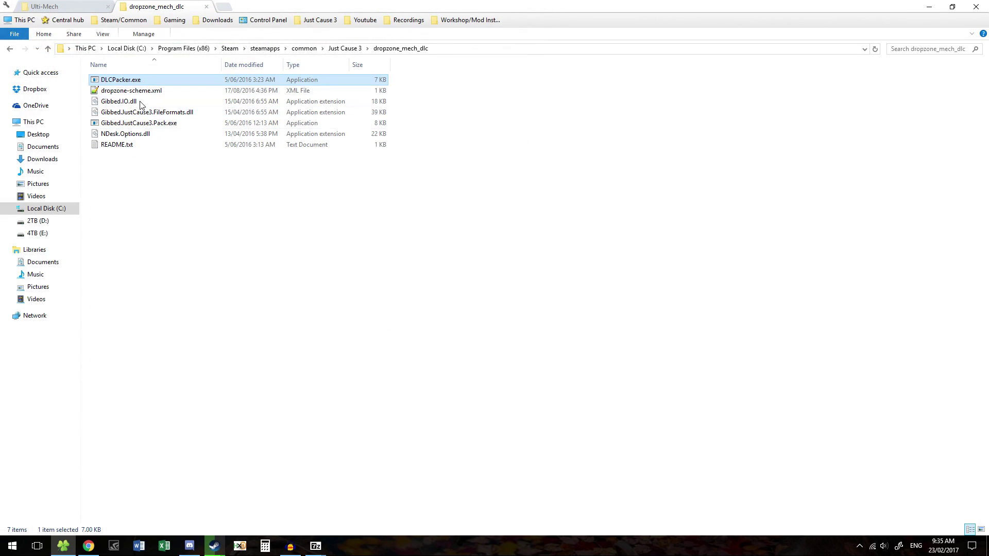
left_click(277, 220)
key("BackSpace")
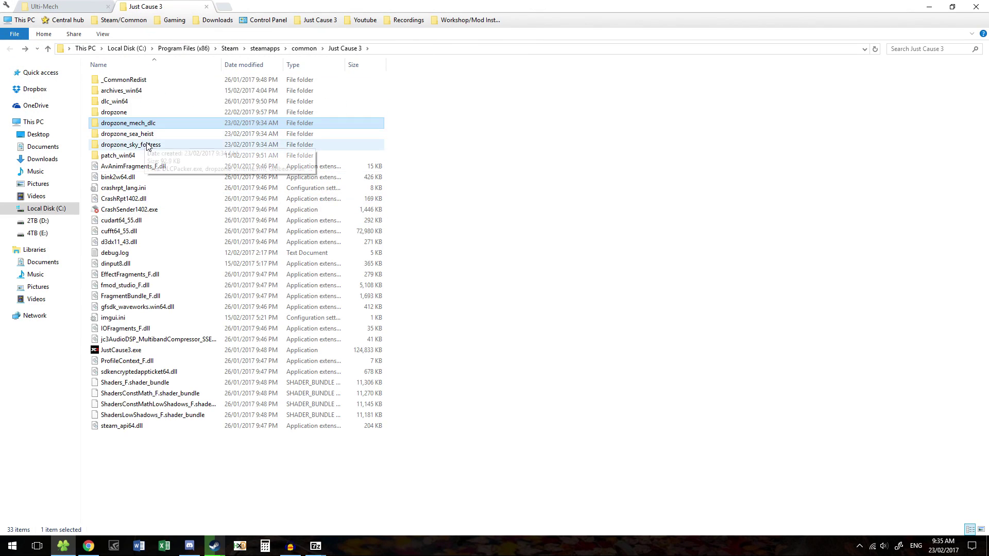
double_click(158, 123)
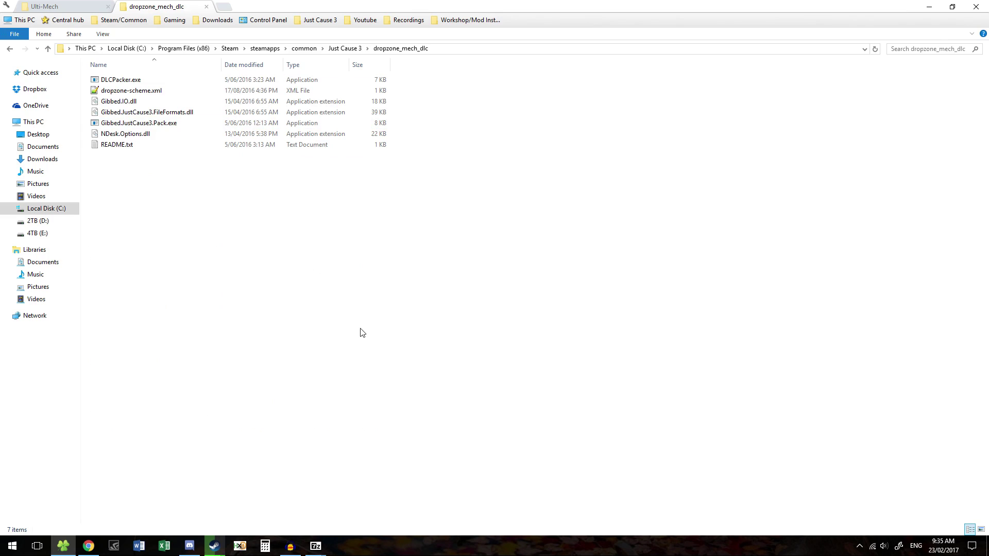
left_click(128, 83)
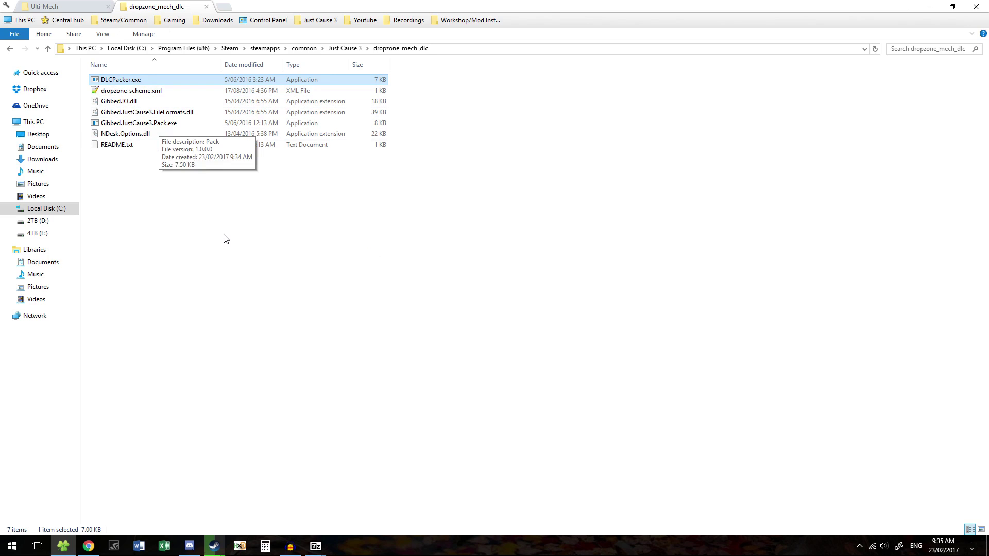
left_click(335, 372)
key("alt+Left")
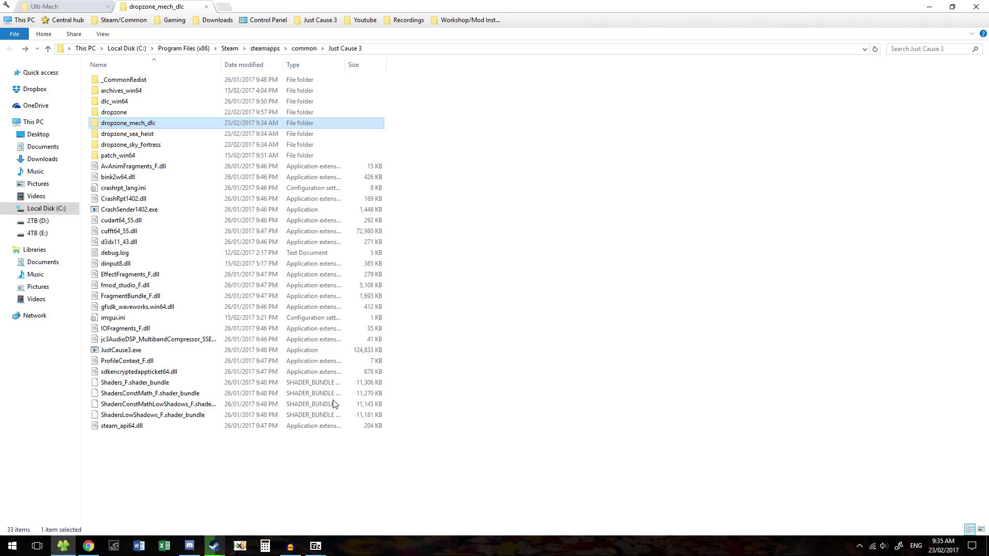
left_click(500, 337)
Read the HOW TO text file in the dropzone folders archive, then close the text and the archive.
mouse_move(316, 546)
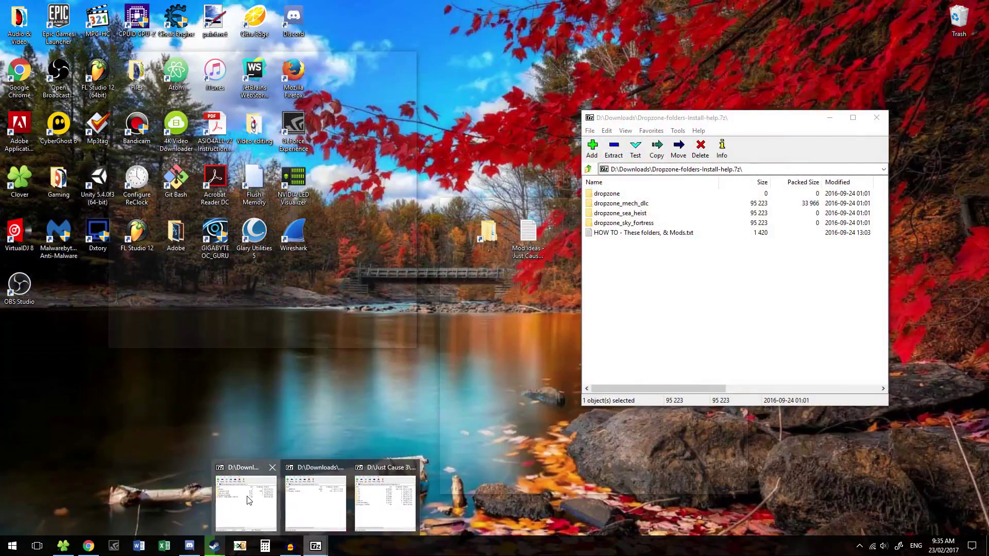
left_click(249, 499)
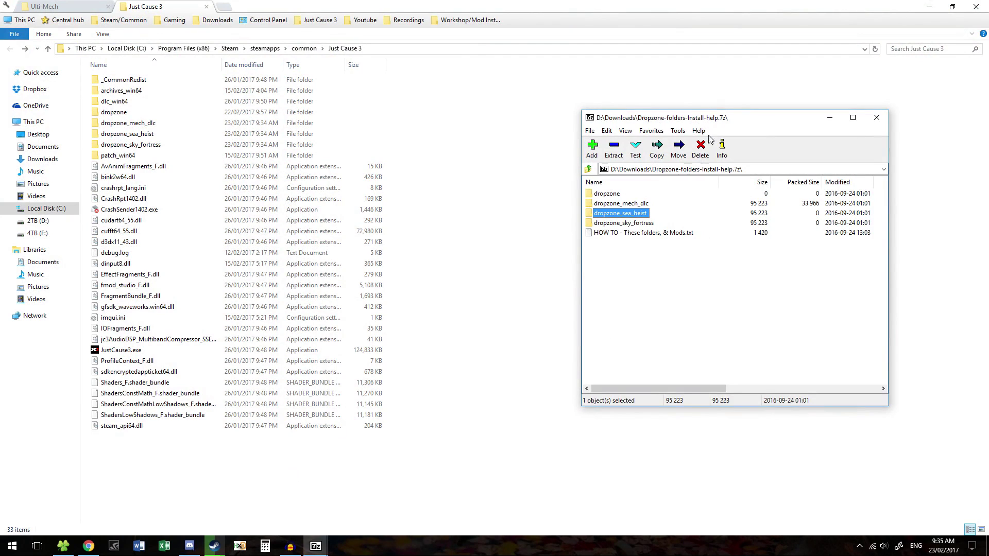
double_click(627, 235)
scroll(289, 319, "down", 6)
scroll(289, 320, "up", 8)
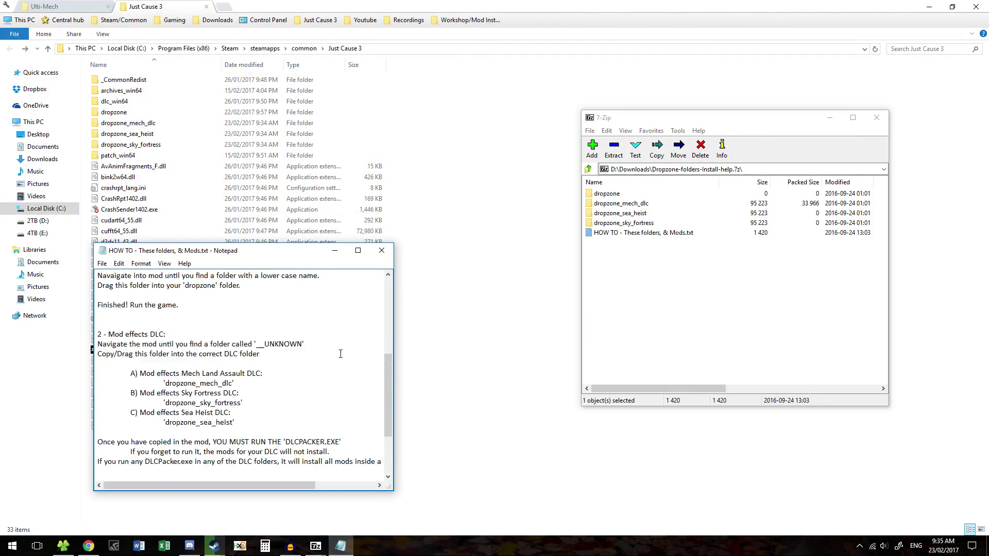
left_click(381, 252)
left_click(886, 122)
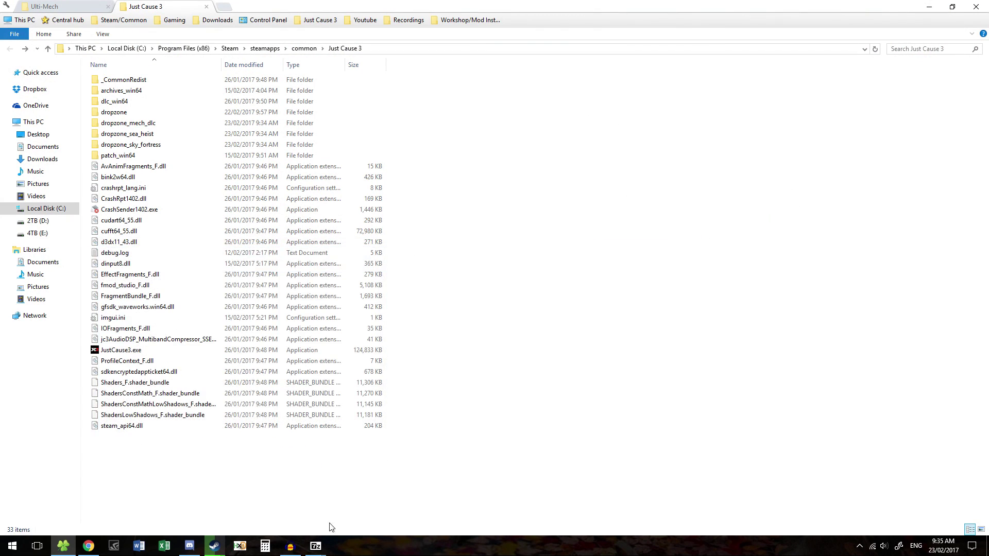
Copy the __UNKNOWN folder from the Re-Oppressable-Sky-Fortress archive into the game's dropzone_sky_fortress folder and close the archive.
mouse_move(315, 545)
left_click(281, 494)
left_click_drag(582, 206, 693, 120)
left_click(569, 199)
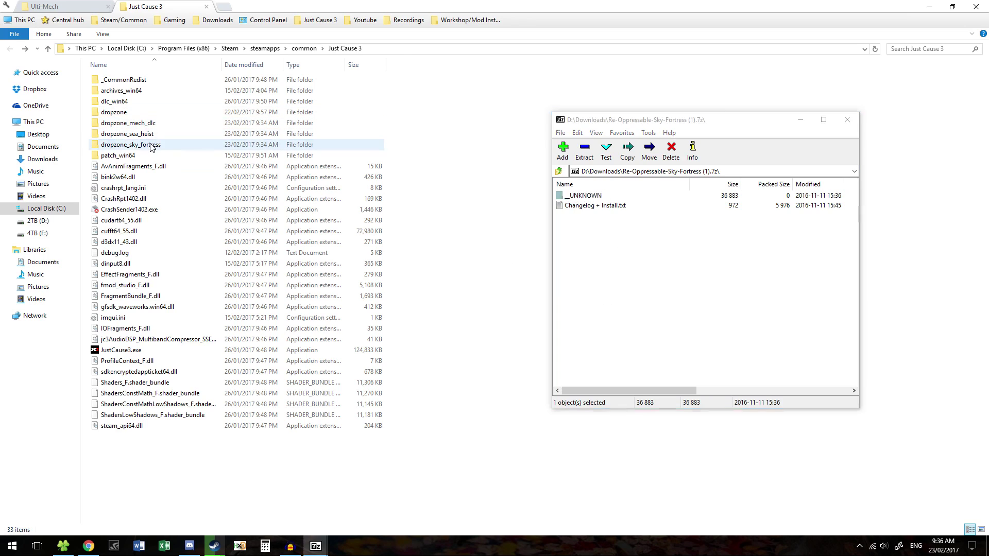
double_click(150, 145)
mouse_move(311, 543)
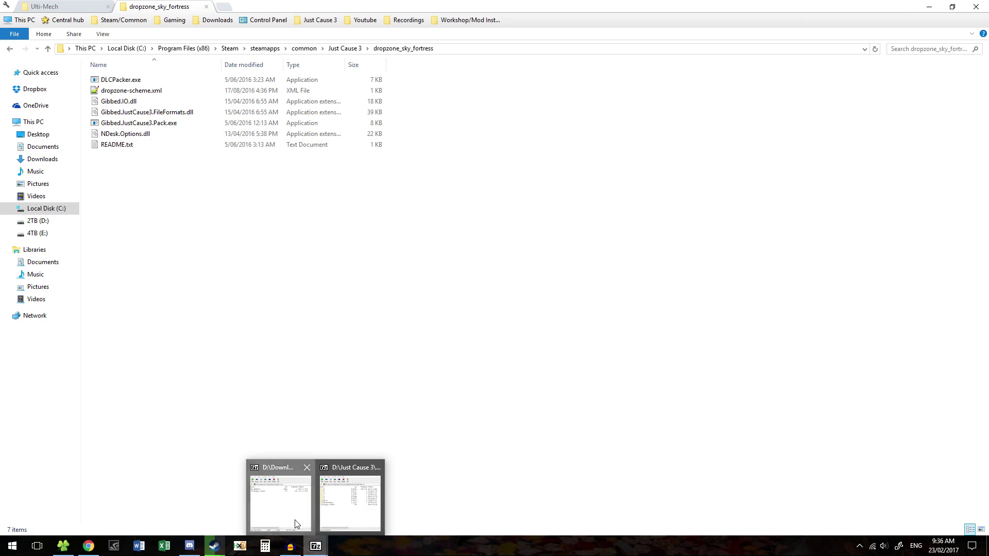
left_click(289, 520)
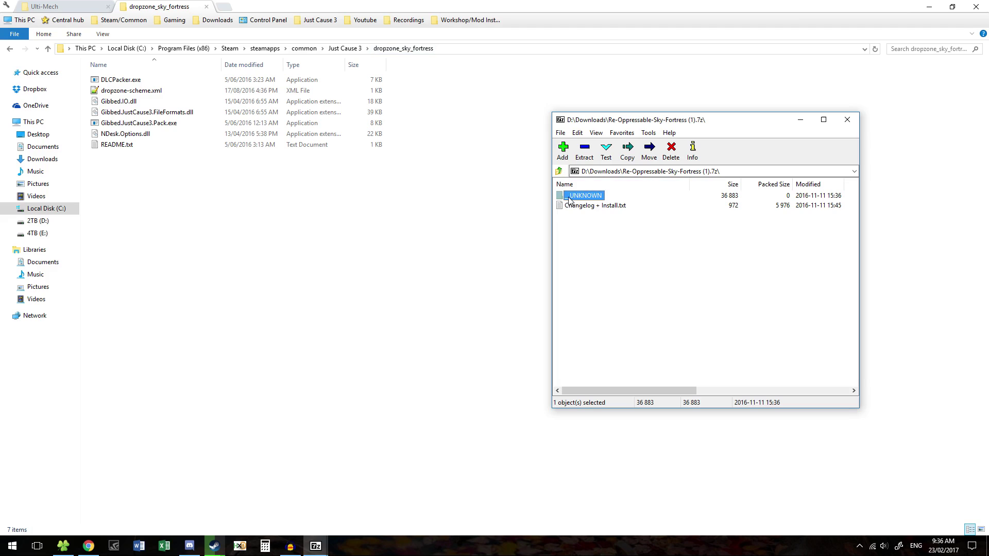
left_click_drag(595, 199, 535, 207)
left_click(260, 242)
mouse_move(315, 546)
left_click(291, 515)
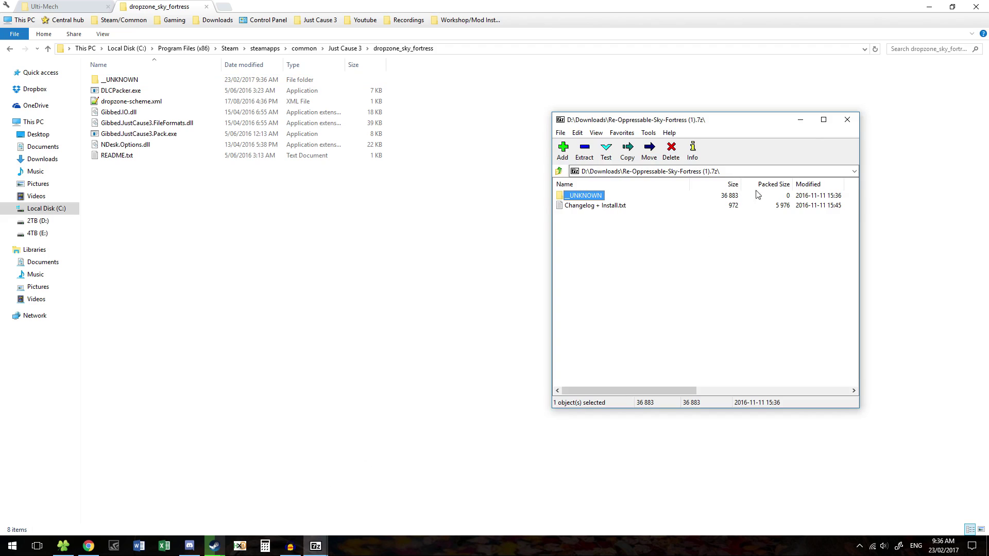
left_click(847, 124)
Bring up the Ultimate Mech archive and read its Changelog + Install.txt for version and installation details.
left_click(317, 547)
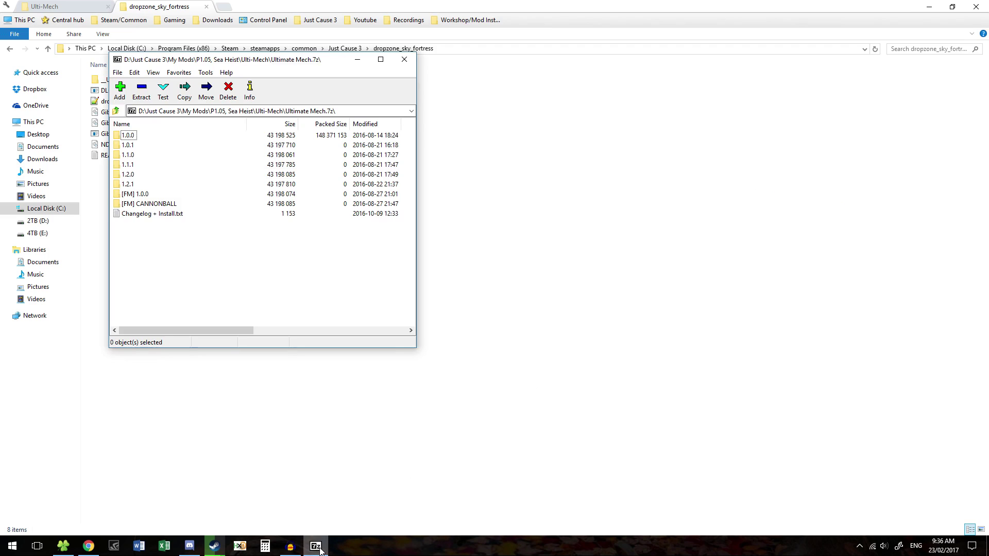
left_click_drag(234, 63, 678, 102)
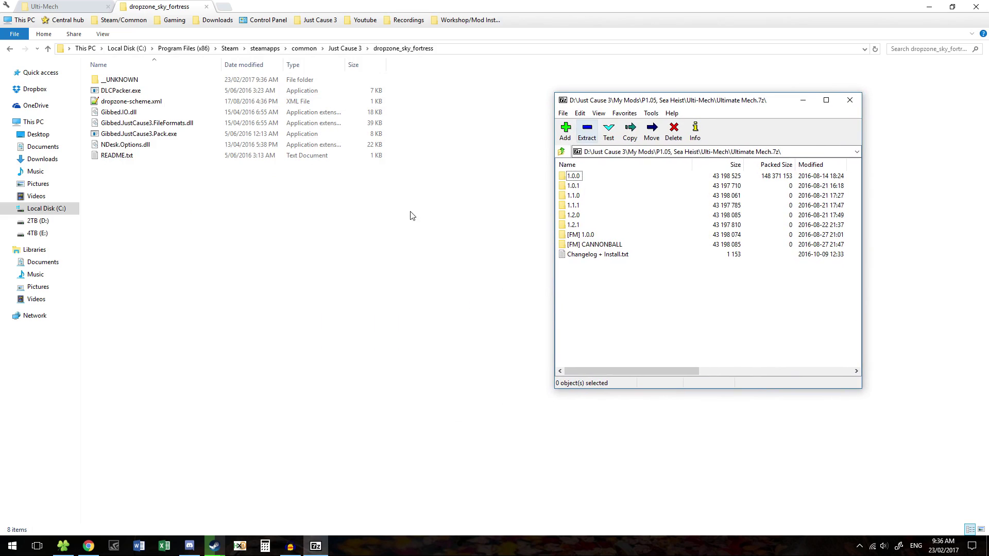
left_click_drag(587, 254, 428, 256)
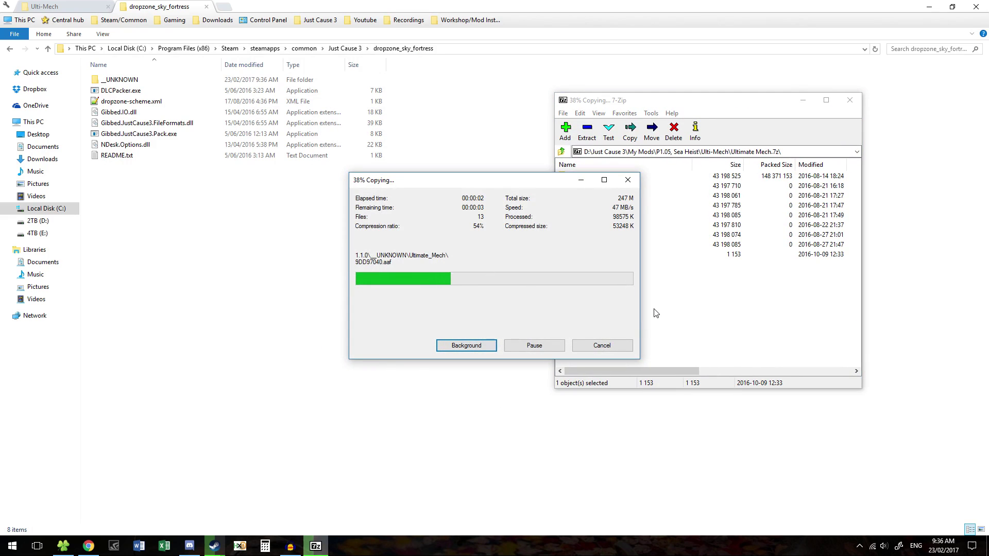
double_click(653, 253)
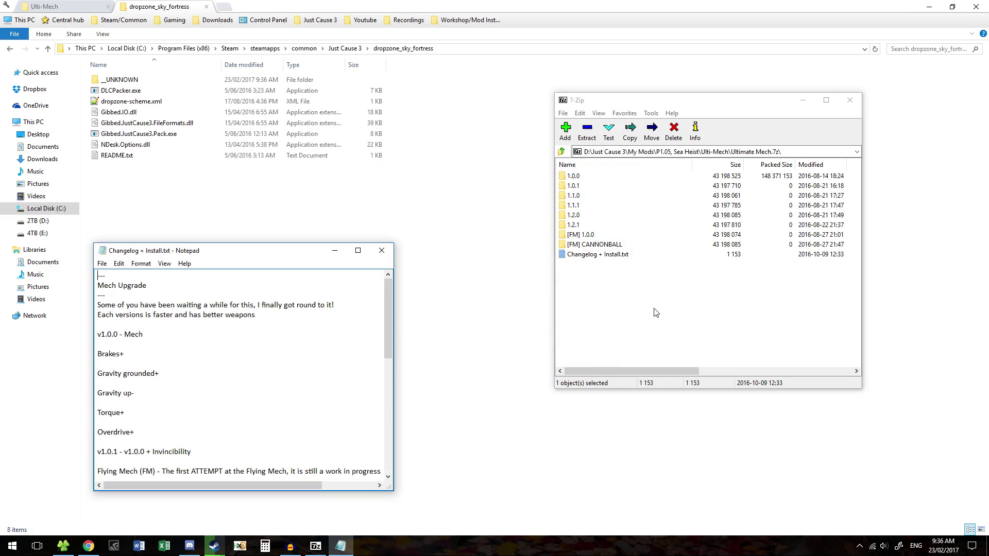
left_click_drag(250, 254, 308, 132)
scroll(326, 216, "down", 3)
scroll(326, 230, "down", 4)
scroll(328, 230, "up", 5)
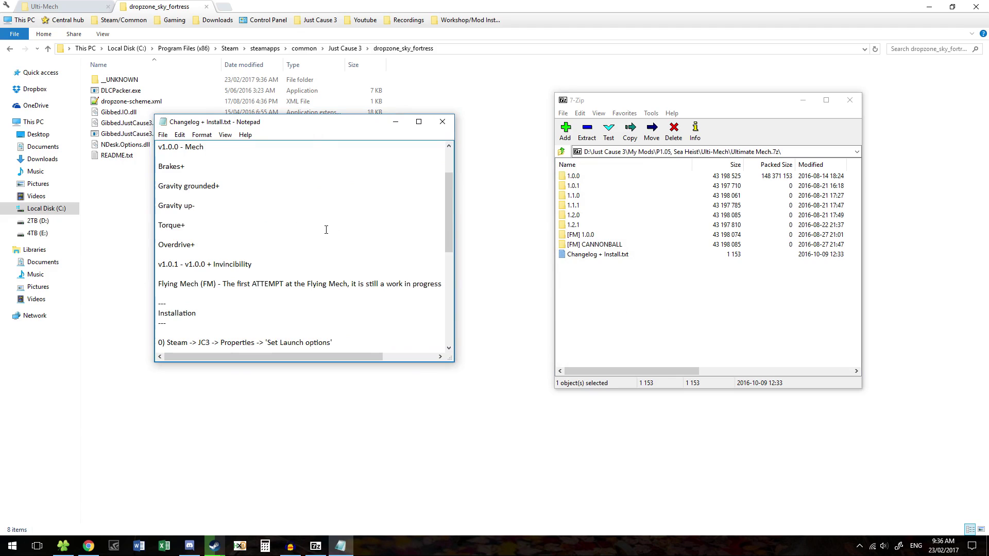
scroll(326, 230, "up", 1)
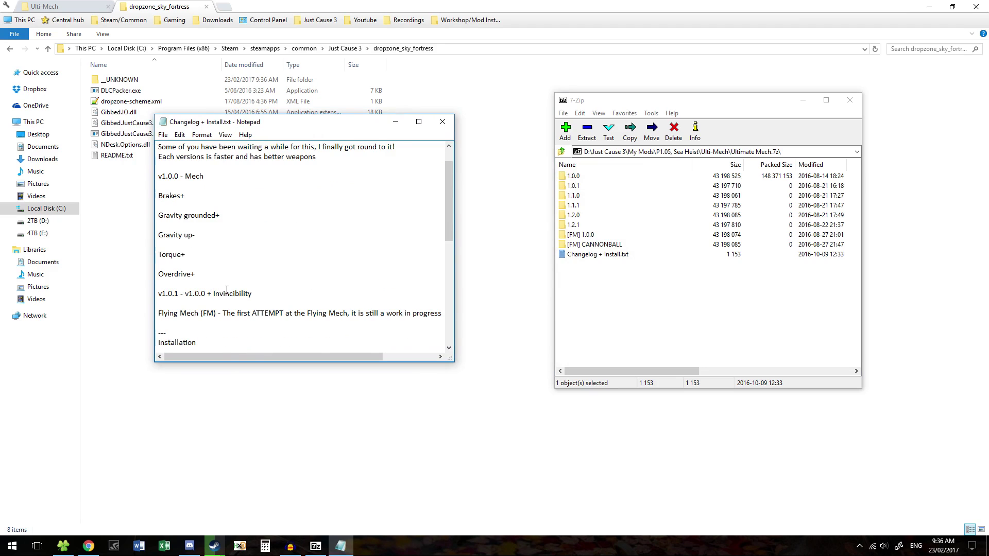
left_click(442, 122)
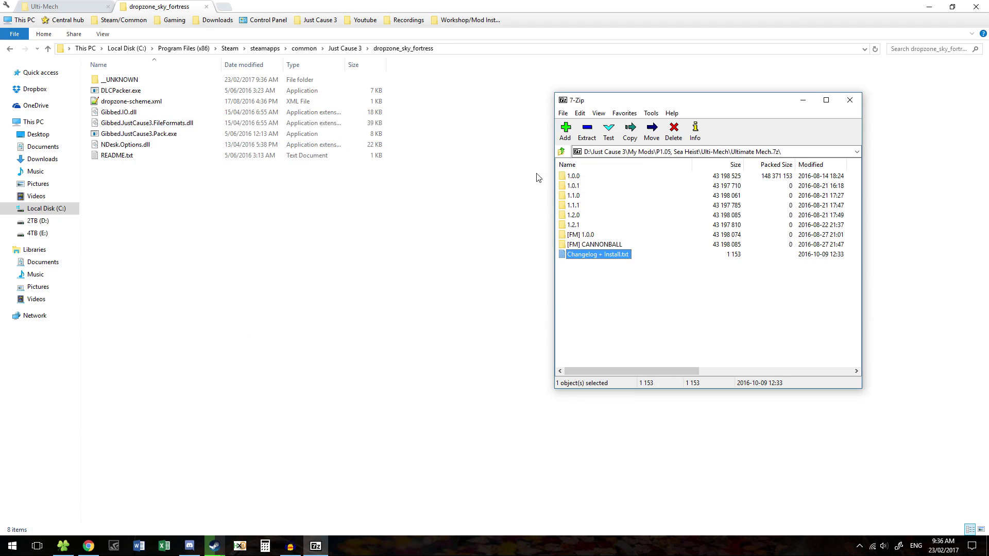
Copy the __UNKNOWN folder from version 1.2.1 of the Ultimate Mech archive into the game's dropzone_mech_dlc folder.
double_click(573, 225)
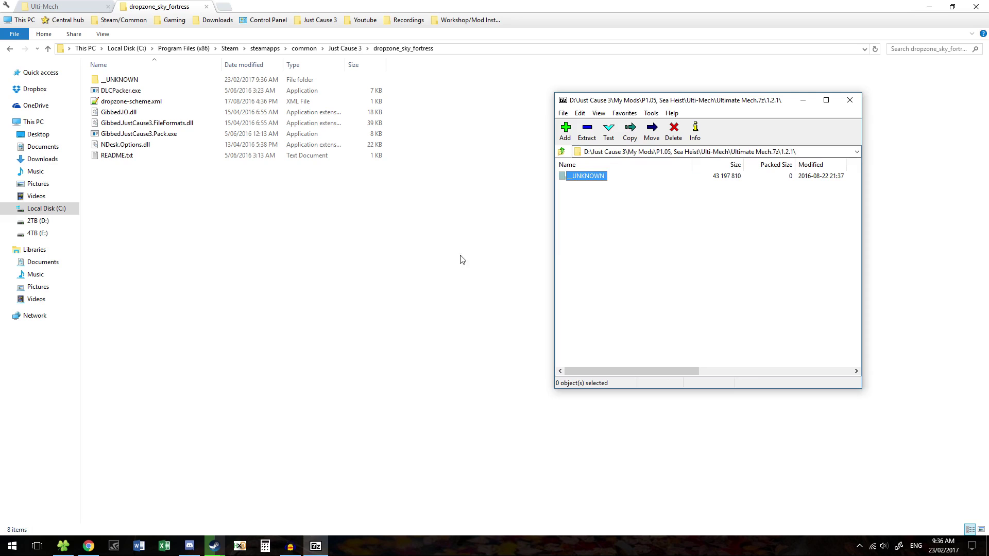
left_click(430, 252)
key("BackSpace")
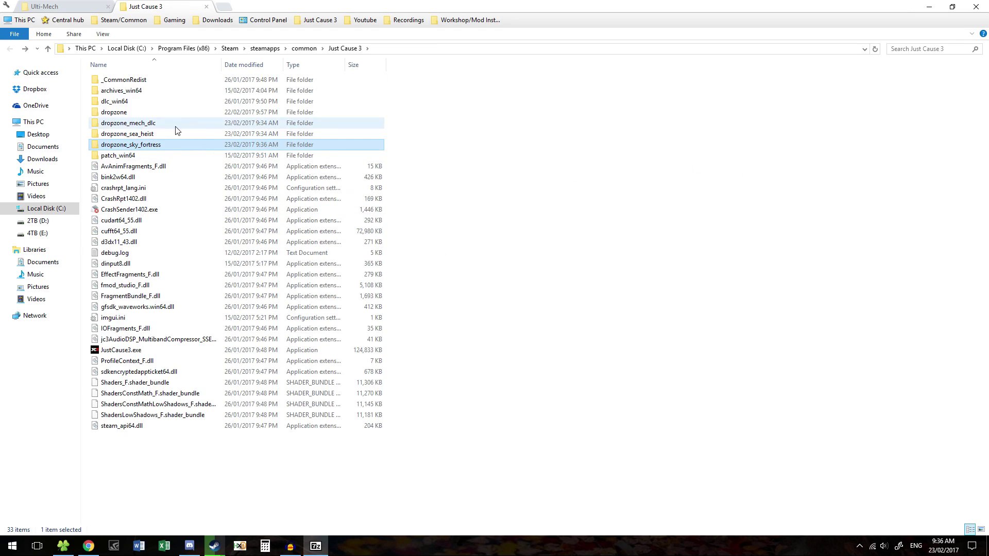
double_click(143, 123)
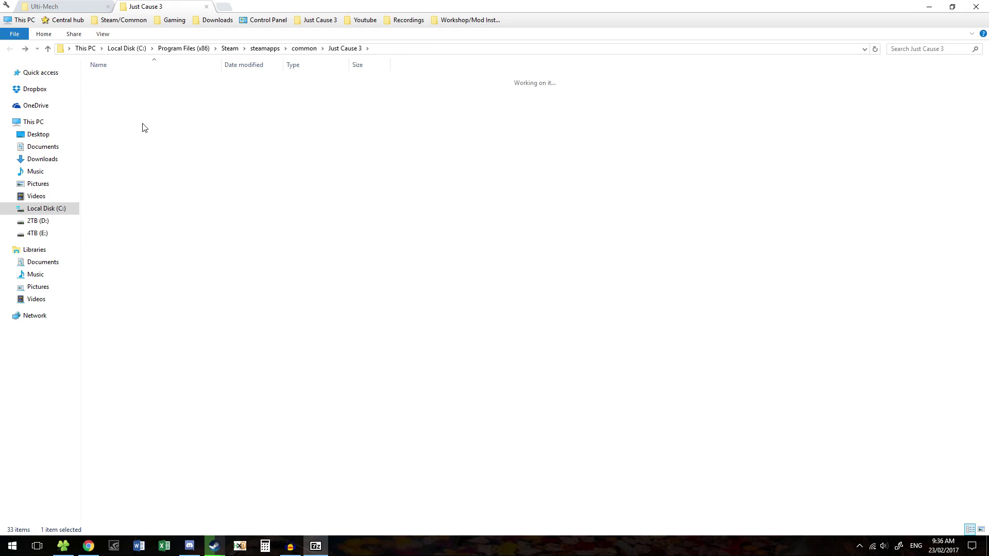
left_click(317, 547)
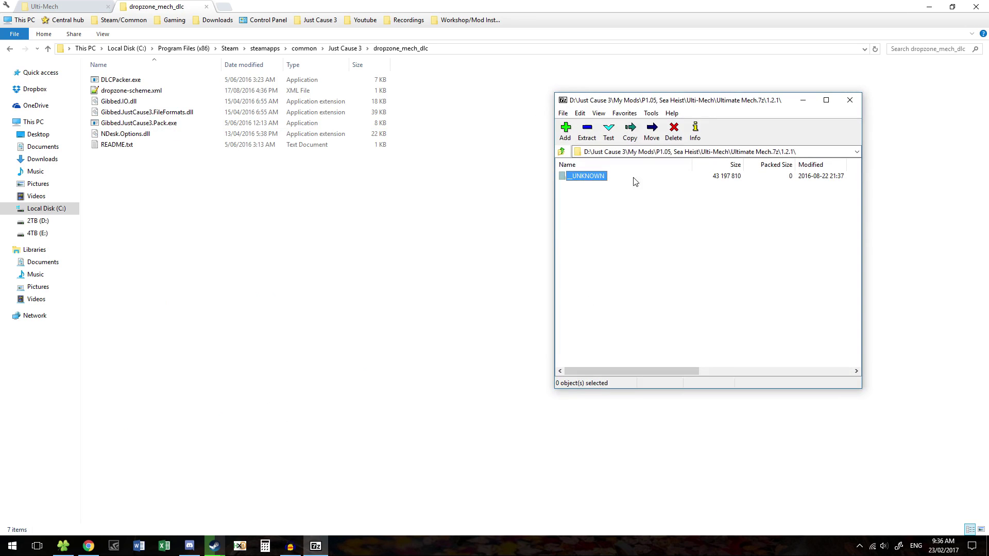
left_click_drag(583, 179, 513, 188)
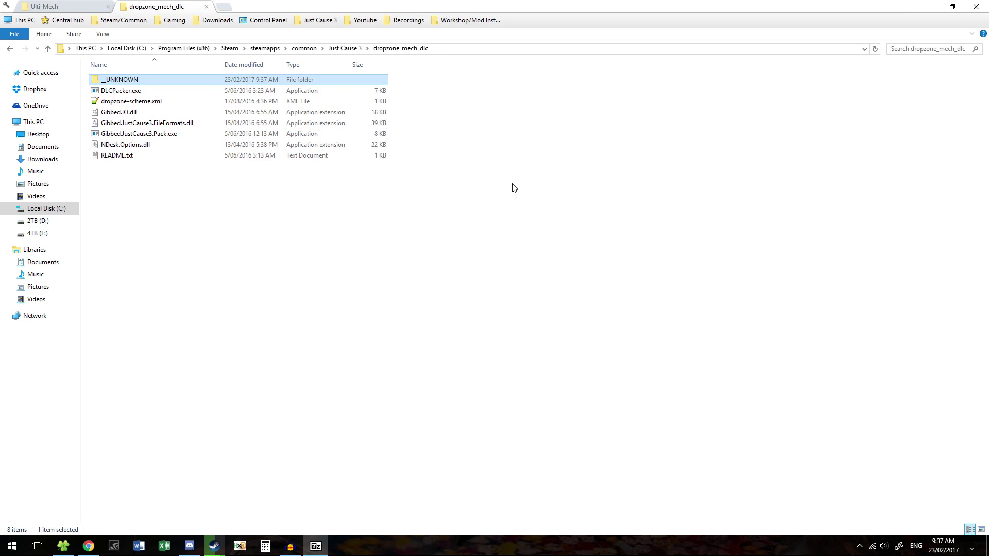
Review the three DLC dropzone folders in the Just Cause 3 folder, reopen dropzone_mech_dlc and close the Ultimate Mech archive.
key("BackSpace")
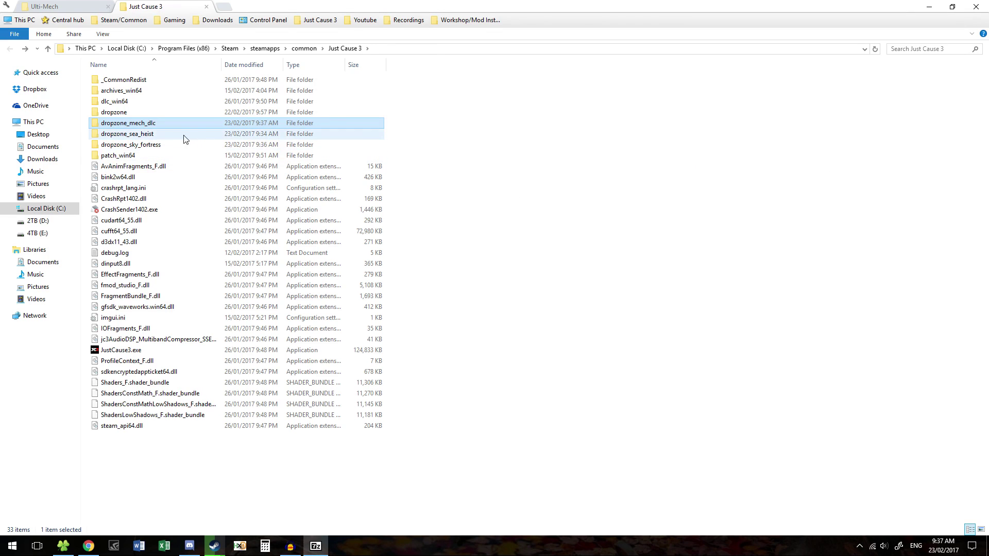
left_click(163, 146)
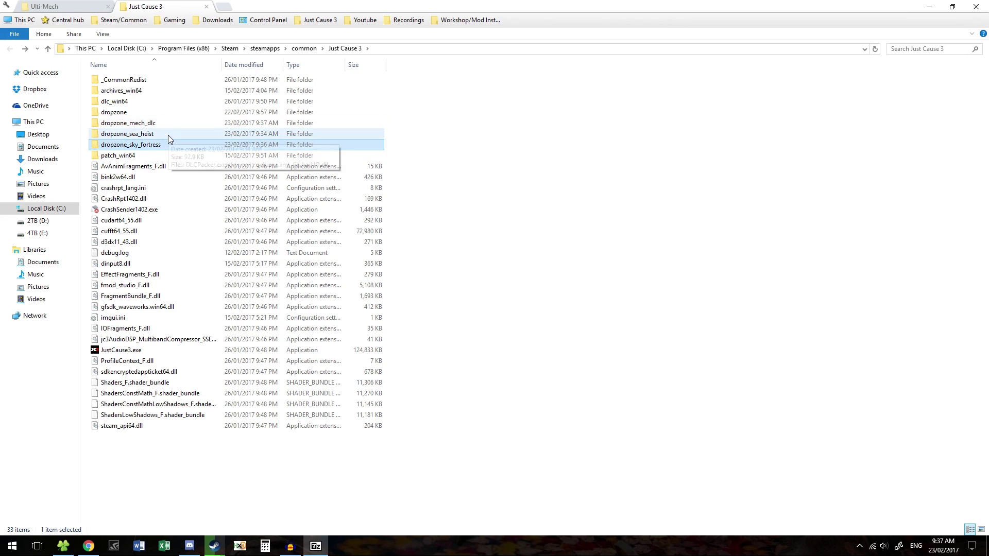
left_click(168, 135)
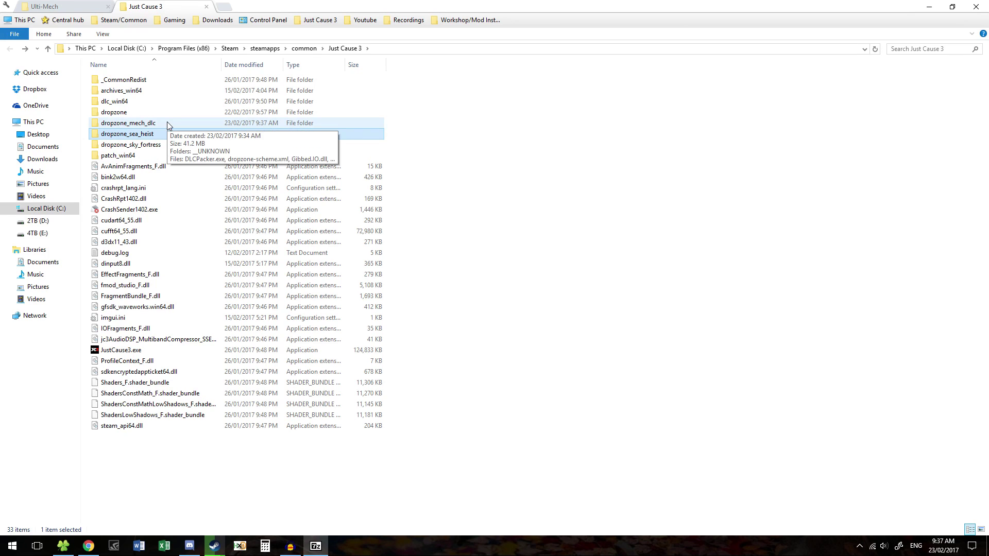
double_click(167, 124)
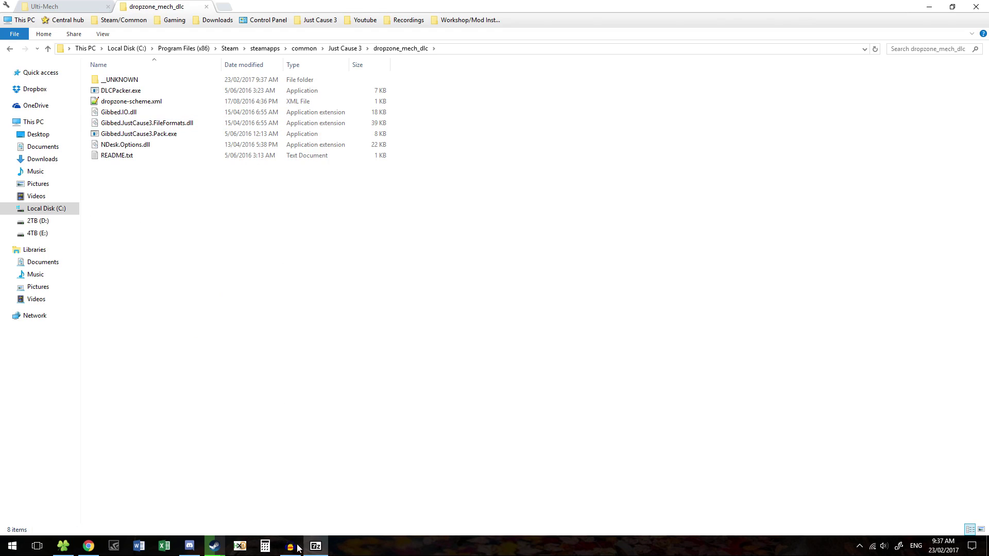
left_click(315, 546)
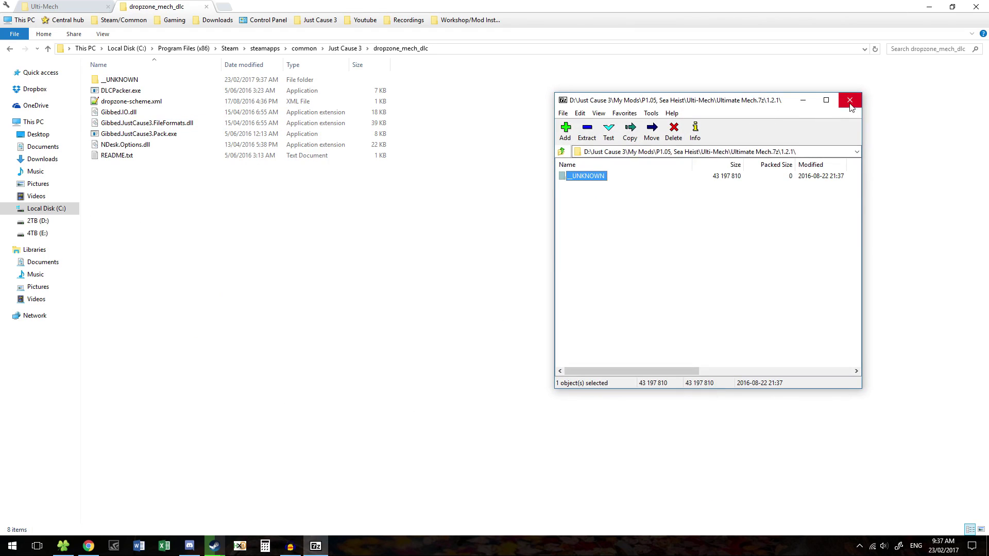
left_click(839, 103)
Run DLCPacker.exe in dropzone_mech_dlc and launch Just Cause 3 from Steam.
double_click(167, 93)
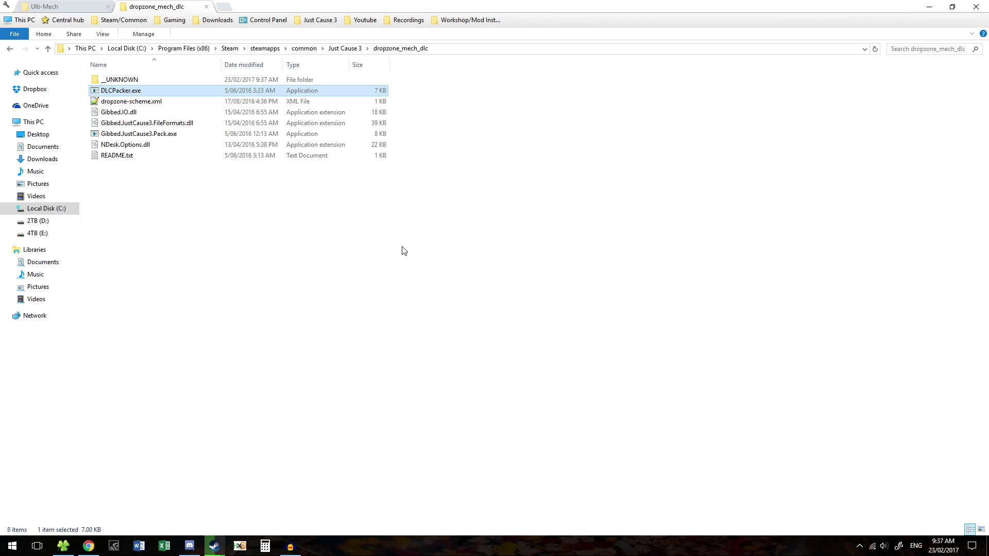
right_click(215, 546)
left_click(219, 267)
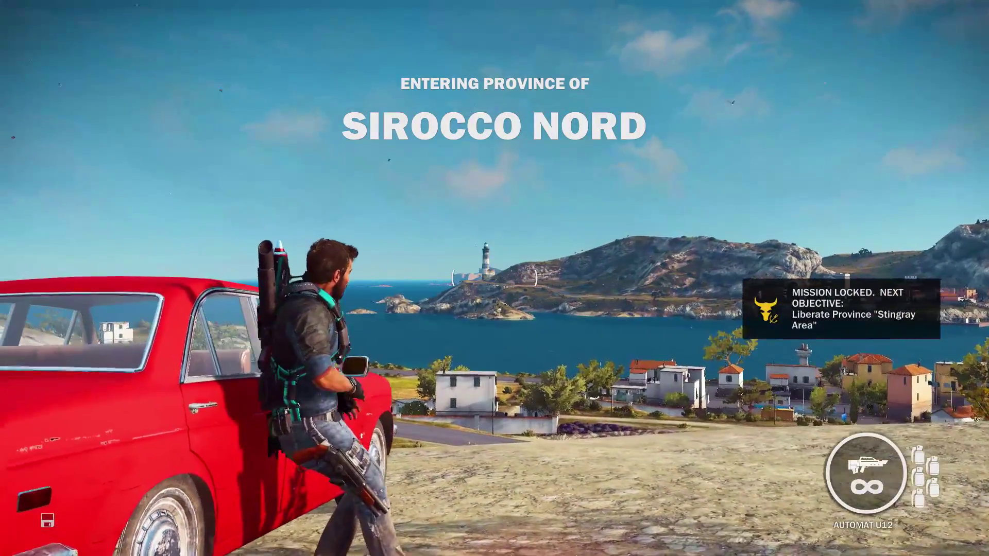
Request a Rebel Drop with the autocannon mech from the Mech vehicle category.
key("w")
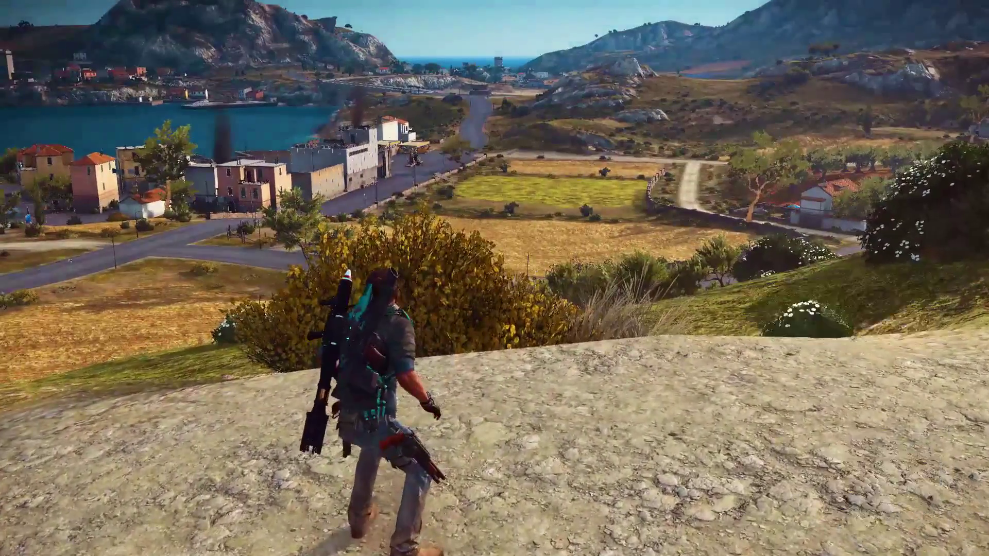
key("m")
left_click(330, 84)
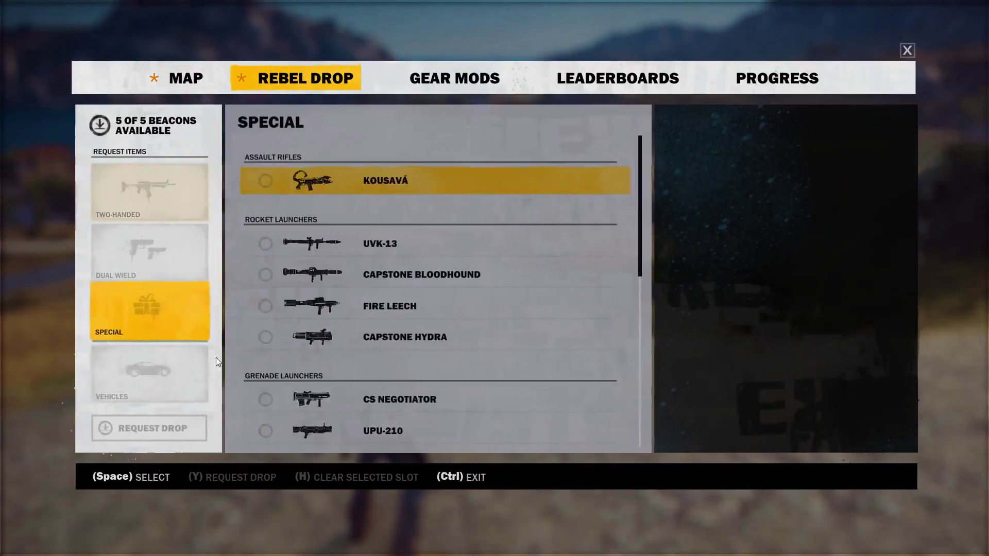
scroll(381, 354, "down", 2)
scroll(381, 354, "down", 2)
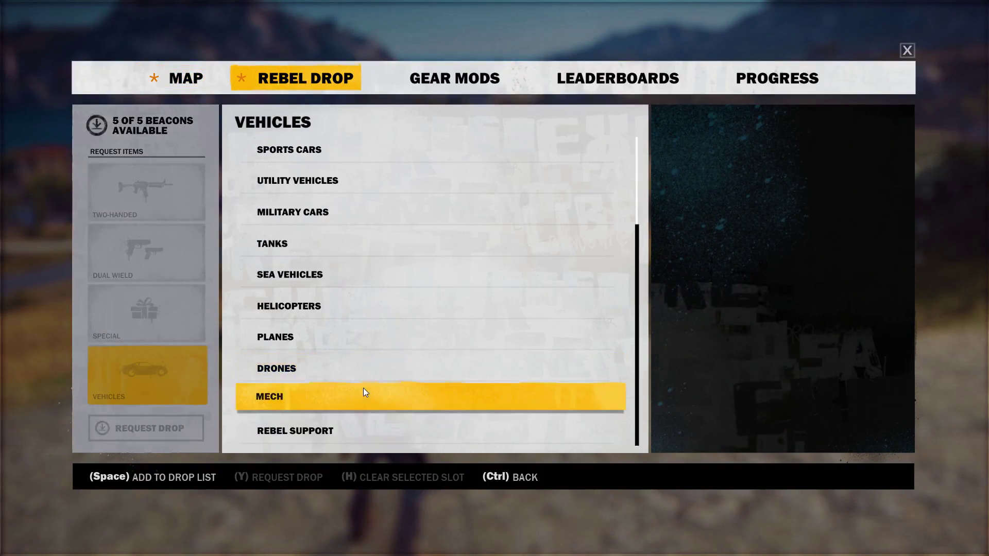
left_click(364, 393)
left_click(434, 177)
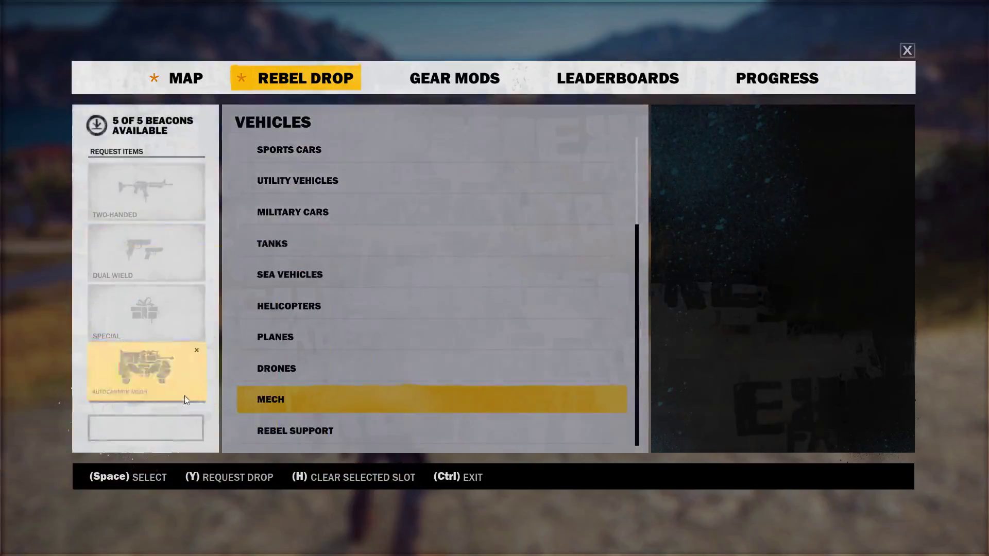
left_click(147, 428)
Board the delivered mech and try out its jump and weapons on the roadside fuel station.
key("f")
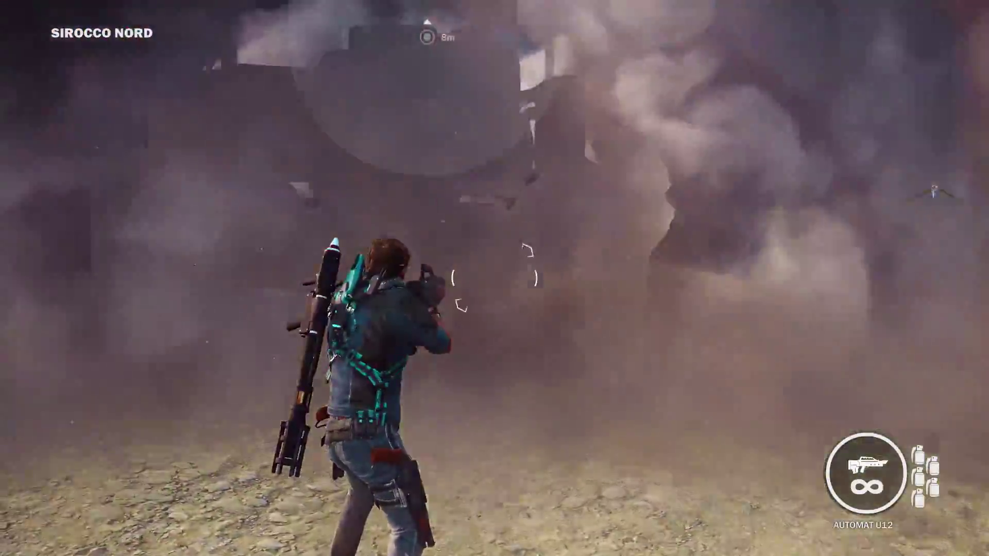
key("e")
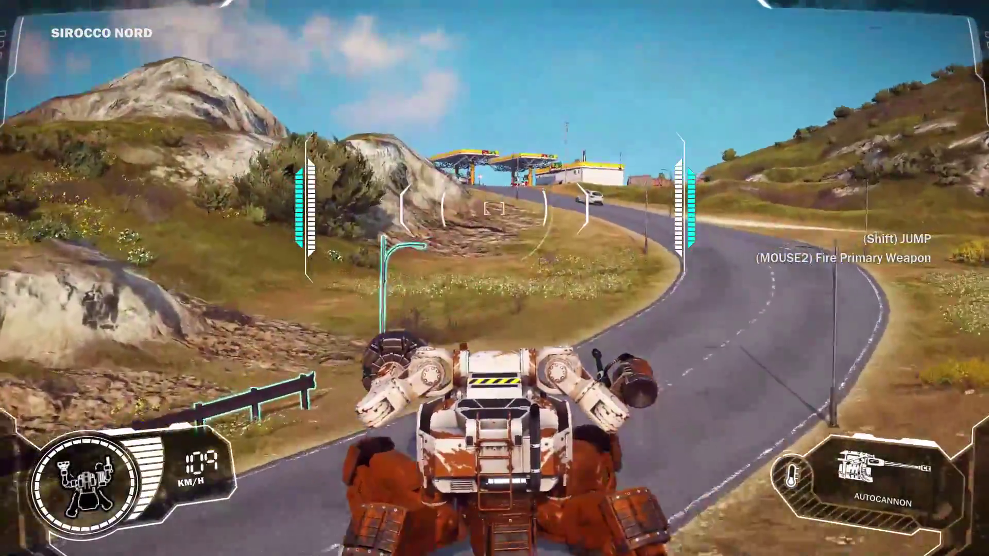
key("shift")
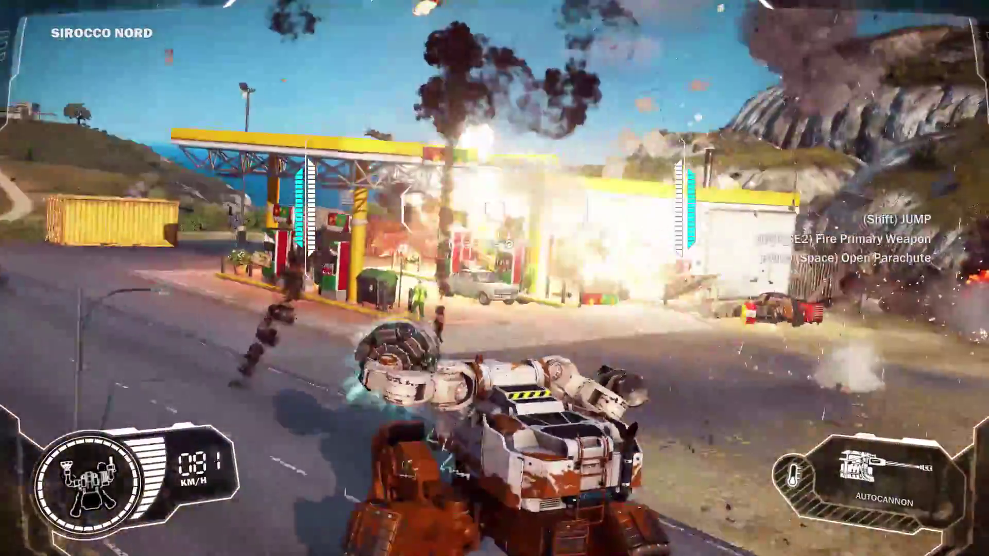
left_click(494, 208)
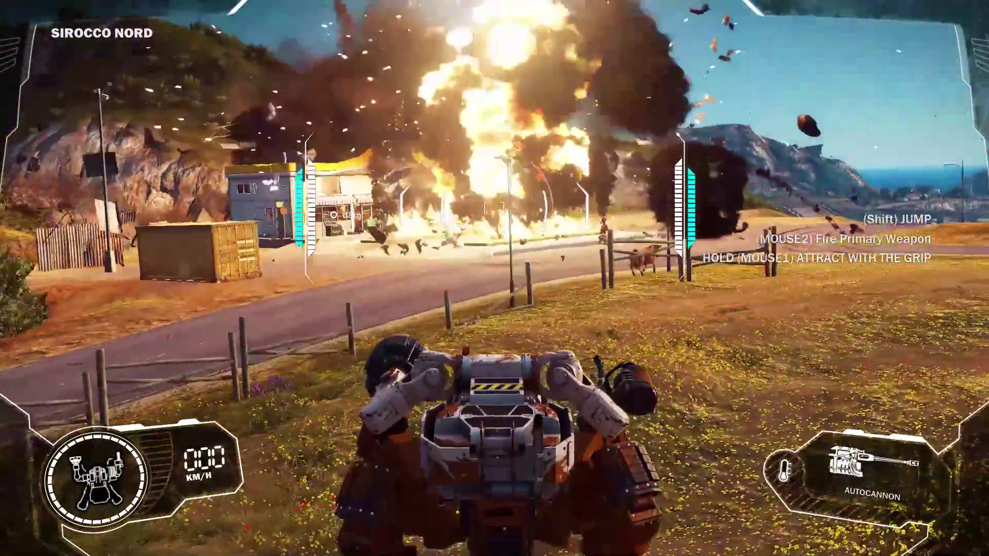
left_click(495, 209)
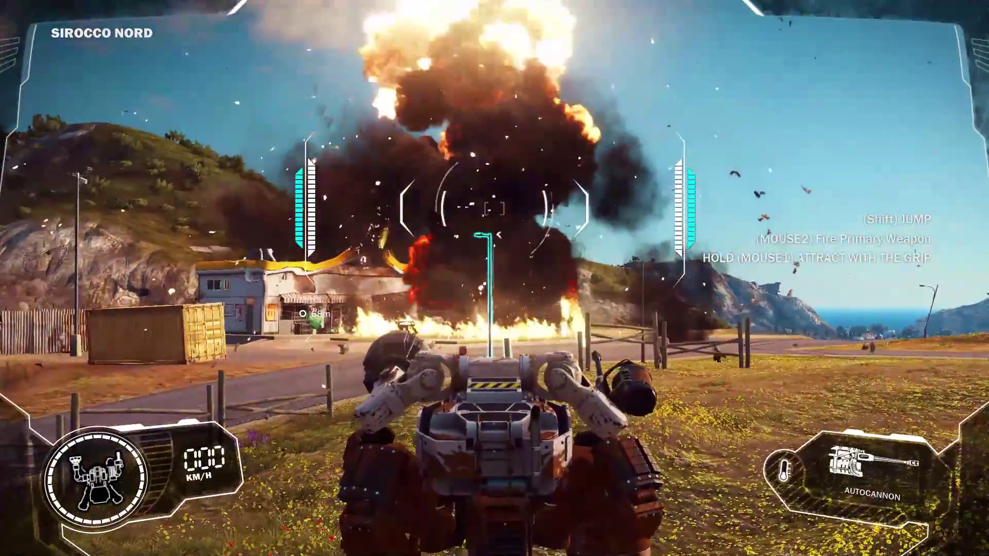
Leave the mech and fast travel to the Eden Airship Master Tour I challenge in the airship's Bow Section.
key("f")
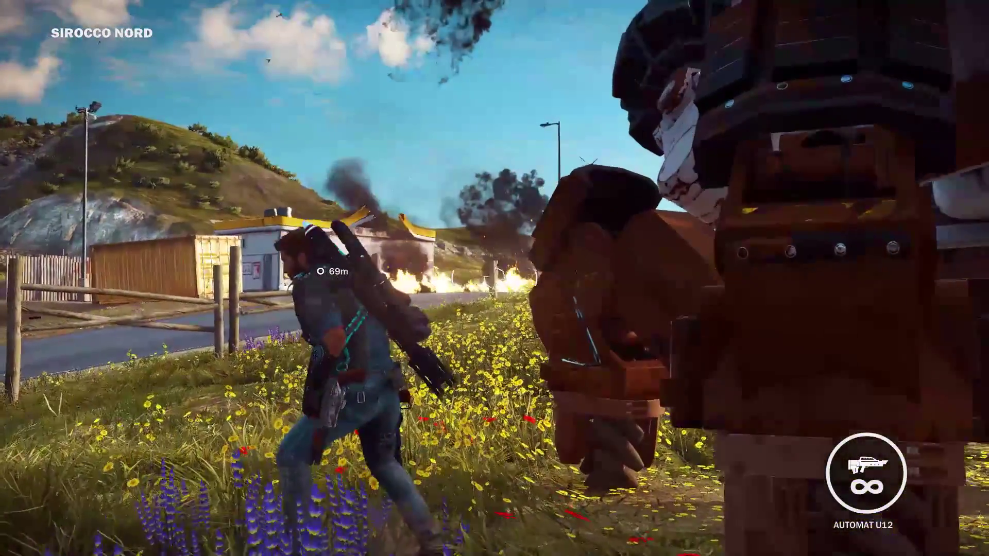
key("m")
left_click(184, 78)
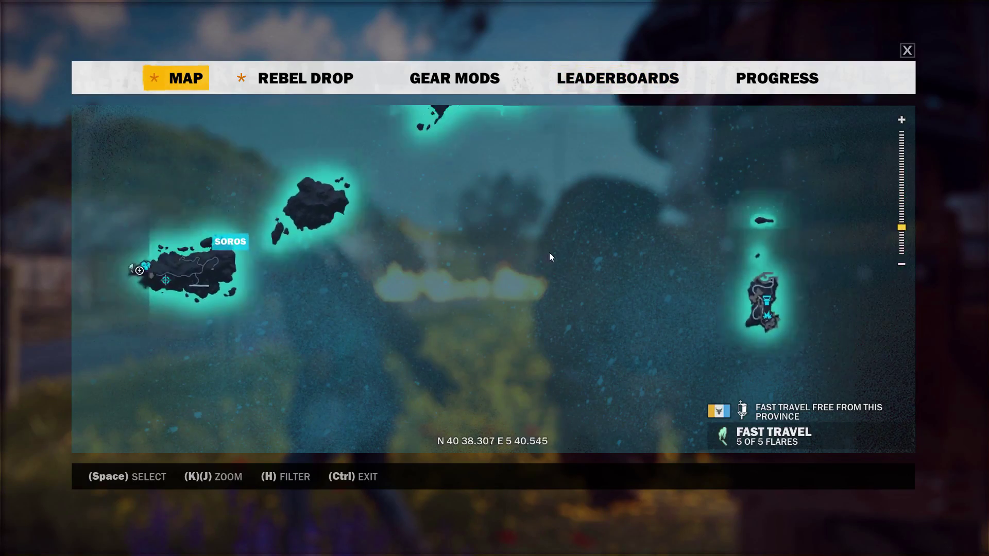
scroll(594, 289, "up", 5)
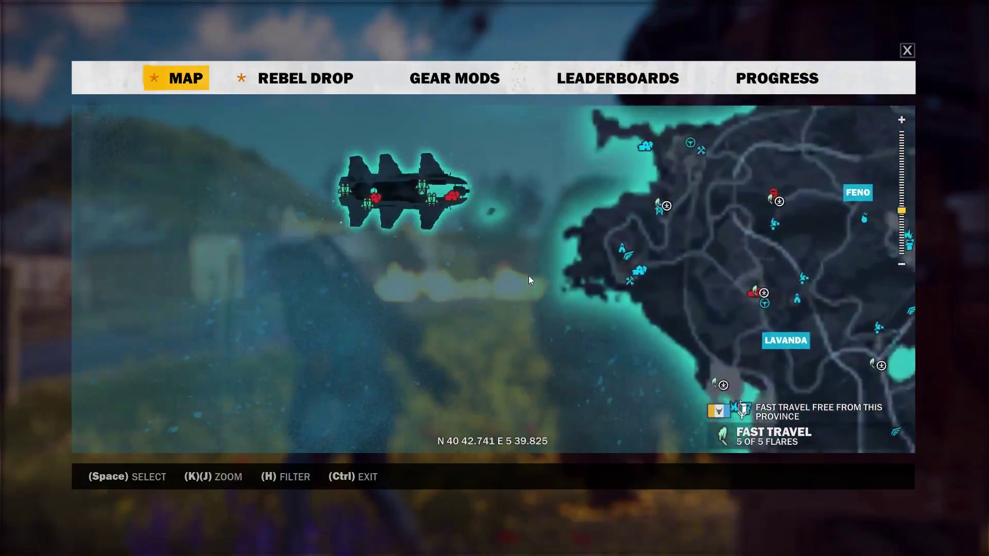
mouse_move(480, 286)
left_click_drag(480, 282, 498, 289)
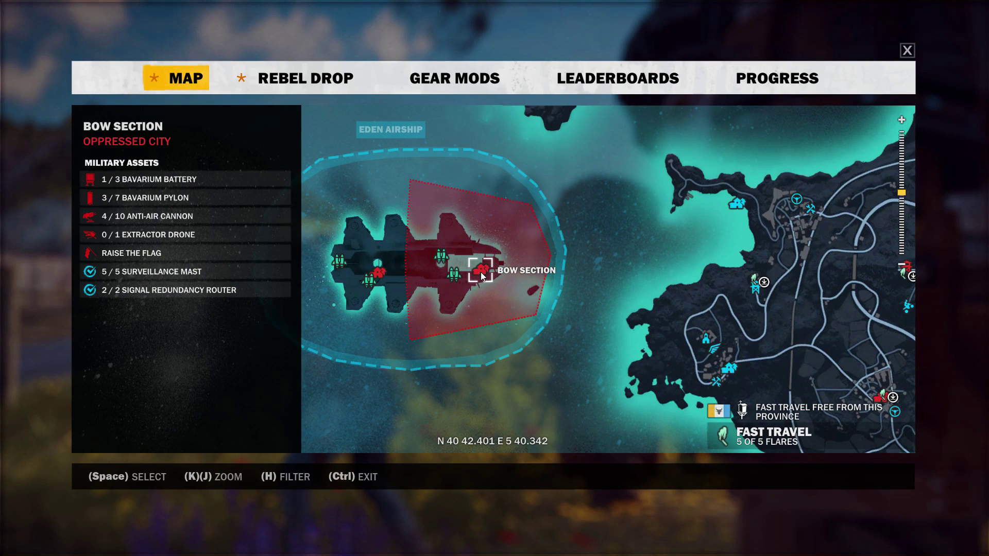
left_click(453, 272)
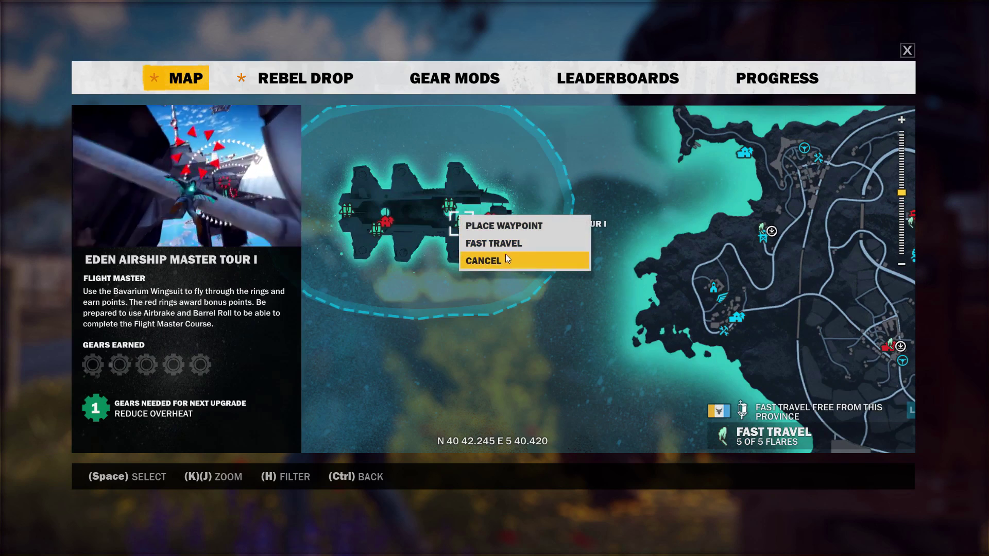
left_click(504, 251)
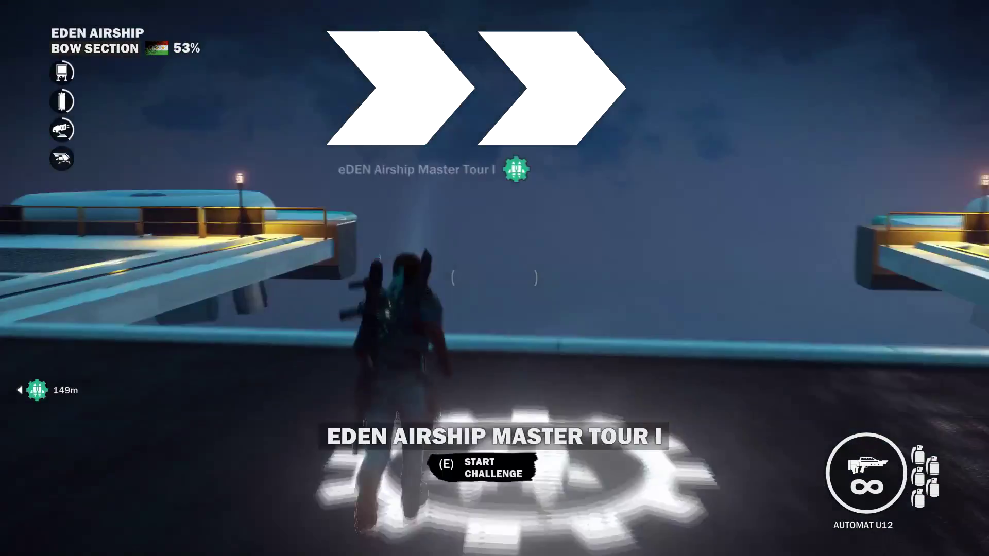
Liberate the Eden Airship's Bow Section by destroying its remaining military assets, and continue past the liberation screen.
key("w")
left_click(494, 278)
left_click(494, 278)
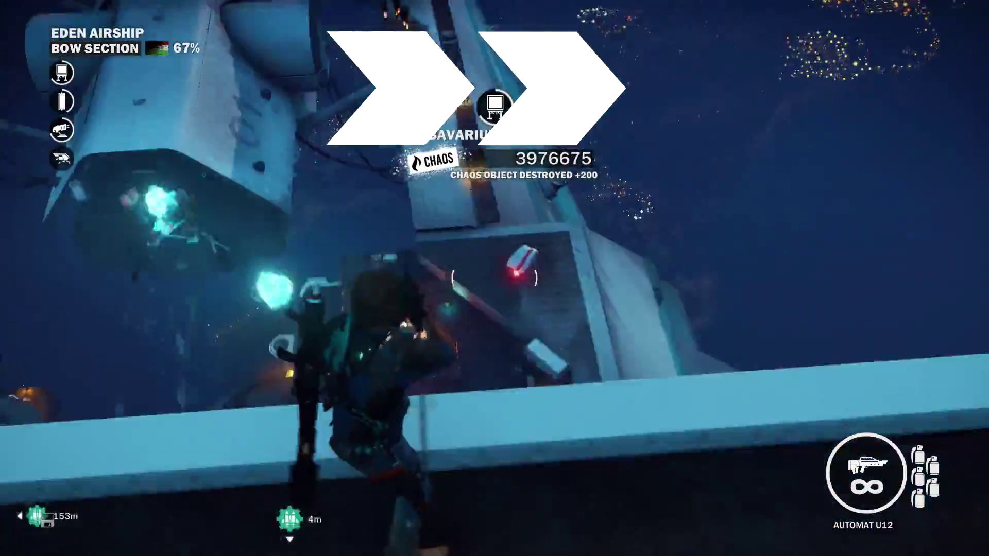
left_click(494, 278)
left_click(495, 279)
key("r")
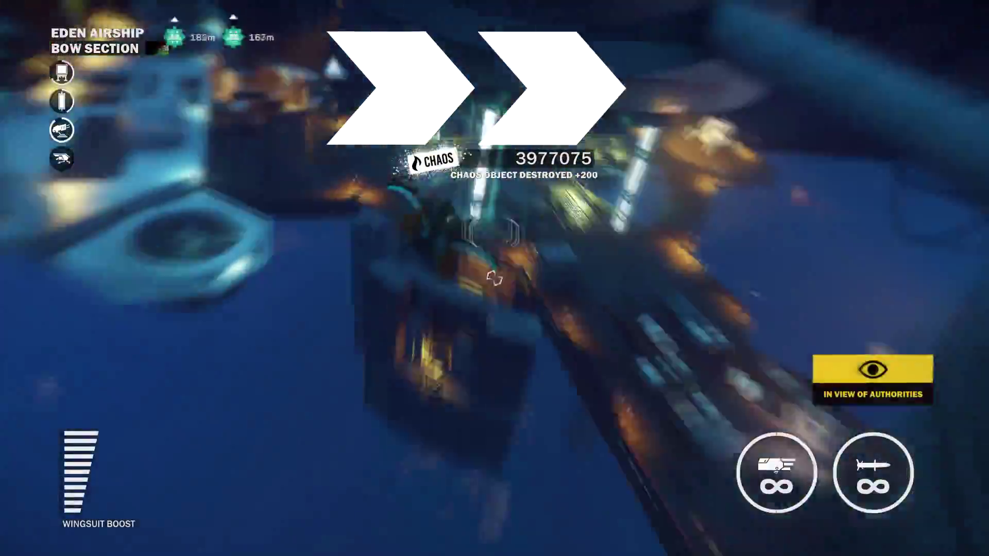
left_click(494, 278)
key("f")
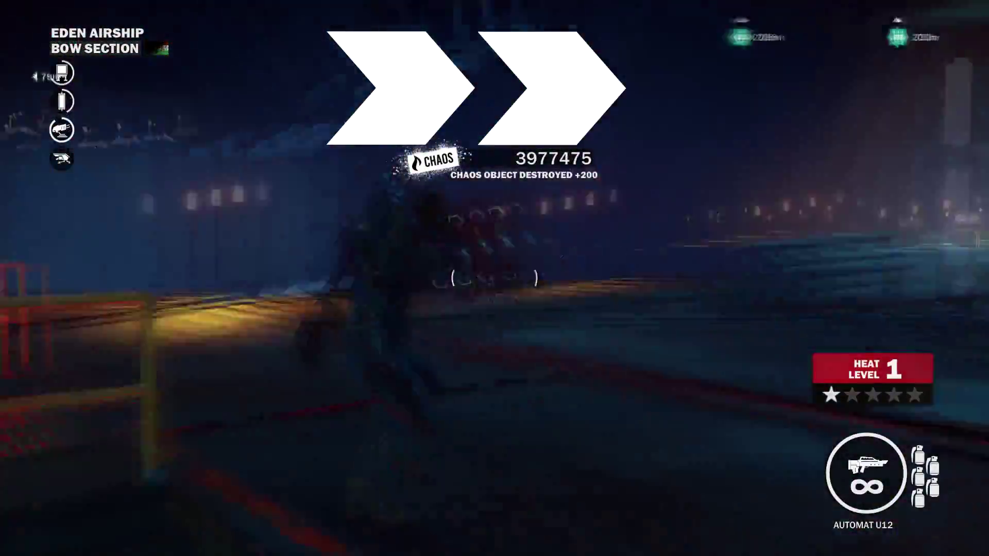
left_click(494, 278)
key("w")
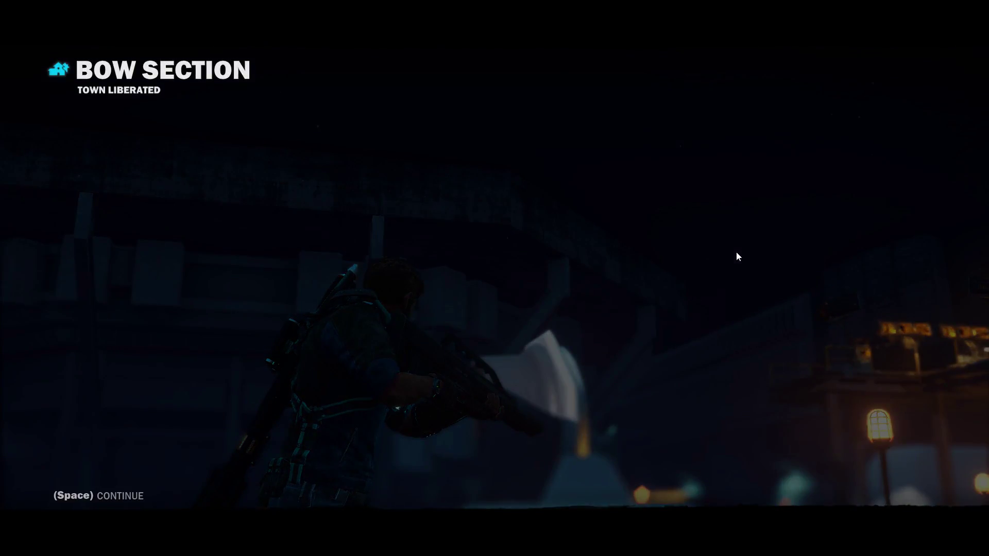
key("space")
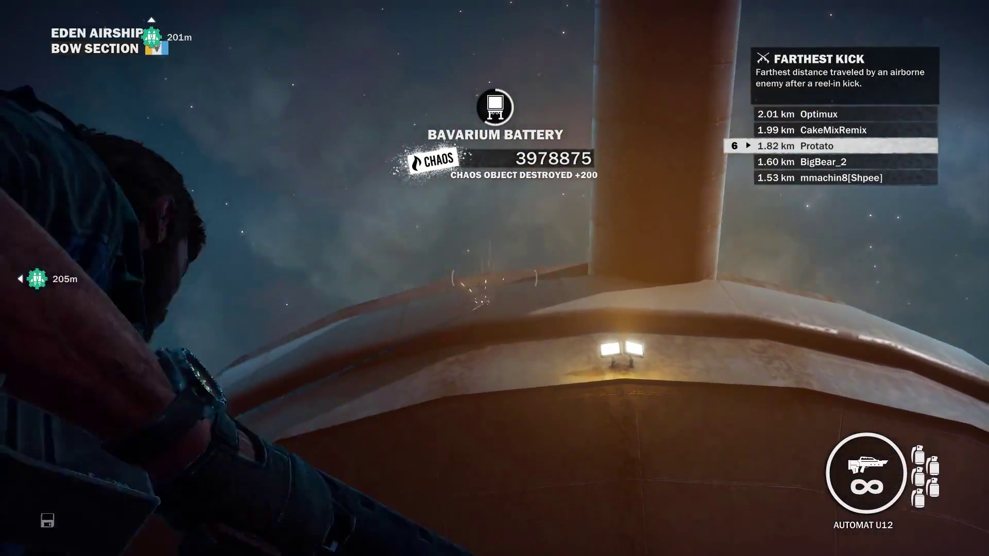
key("space")
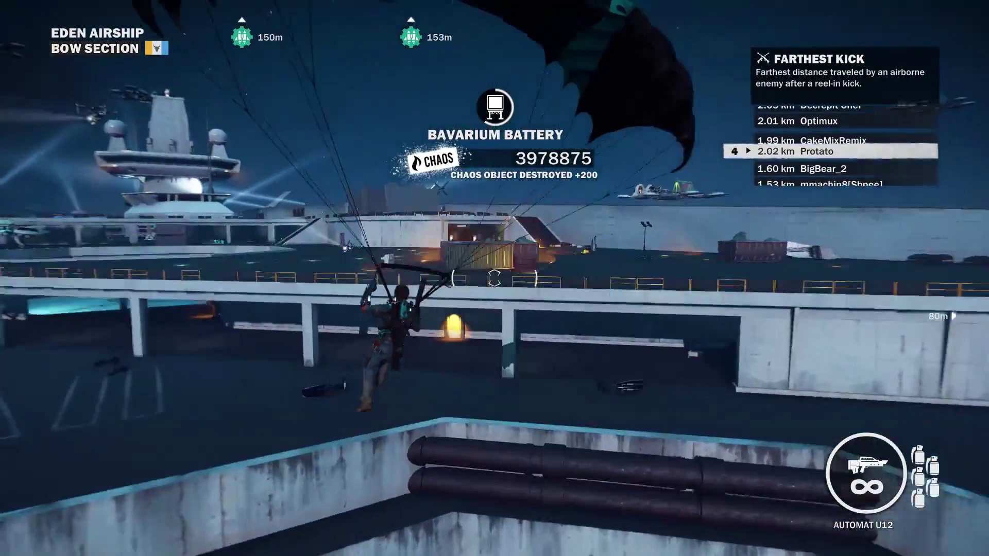
Re-oppress and fast travel to the Bow Section, and check its military assets on the map.
key("m")
left_click(662, 268)
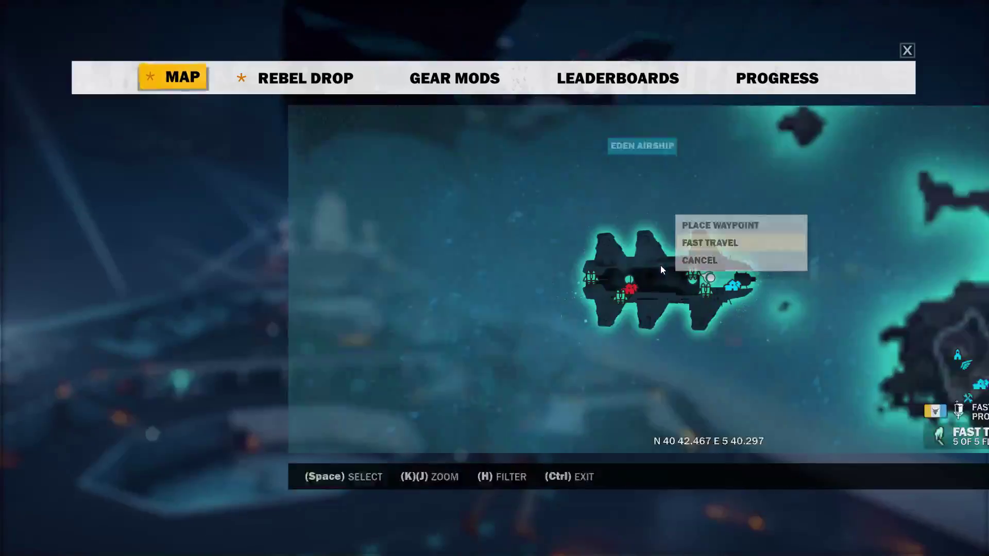
left_click(519, 289)
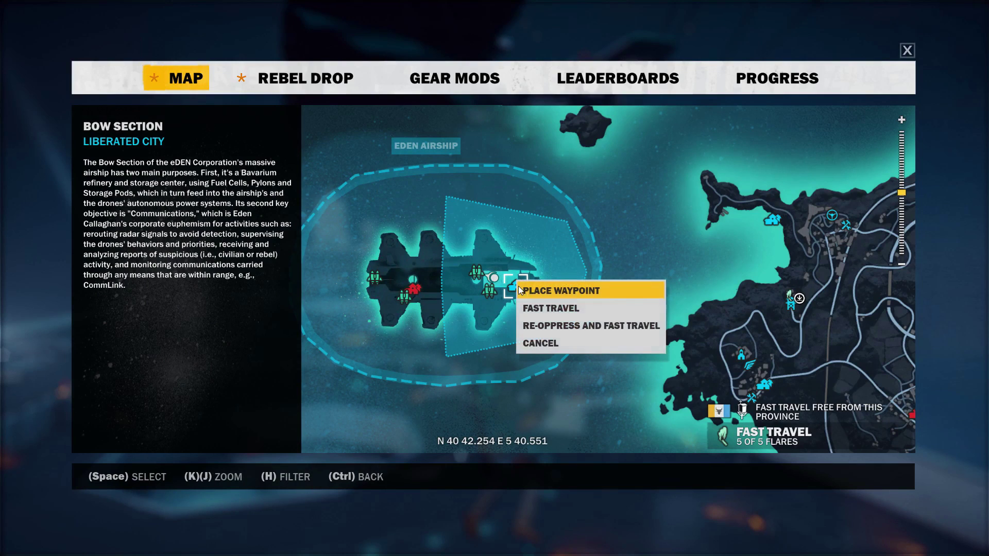
left_click(552, 329)
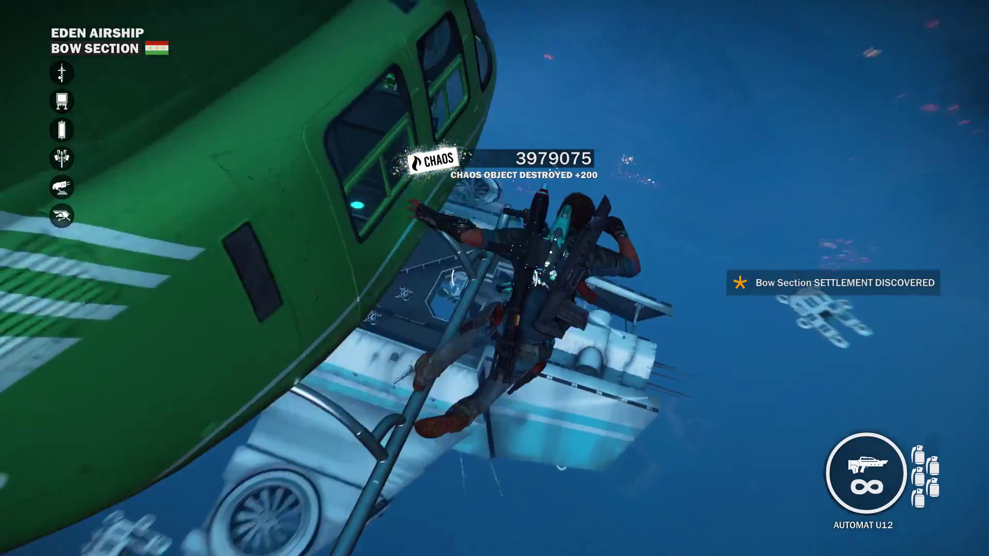
key("m")
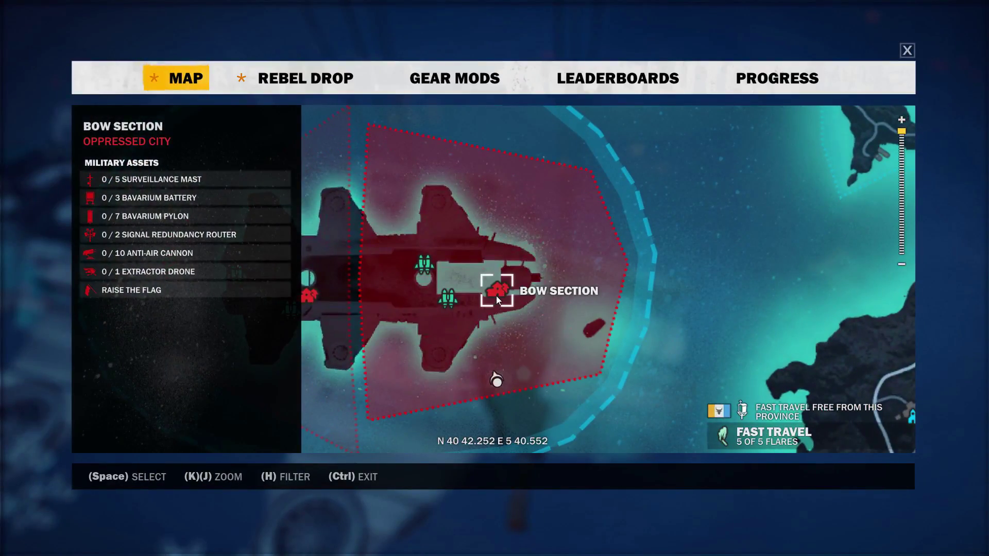
key("ctrl")
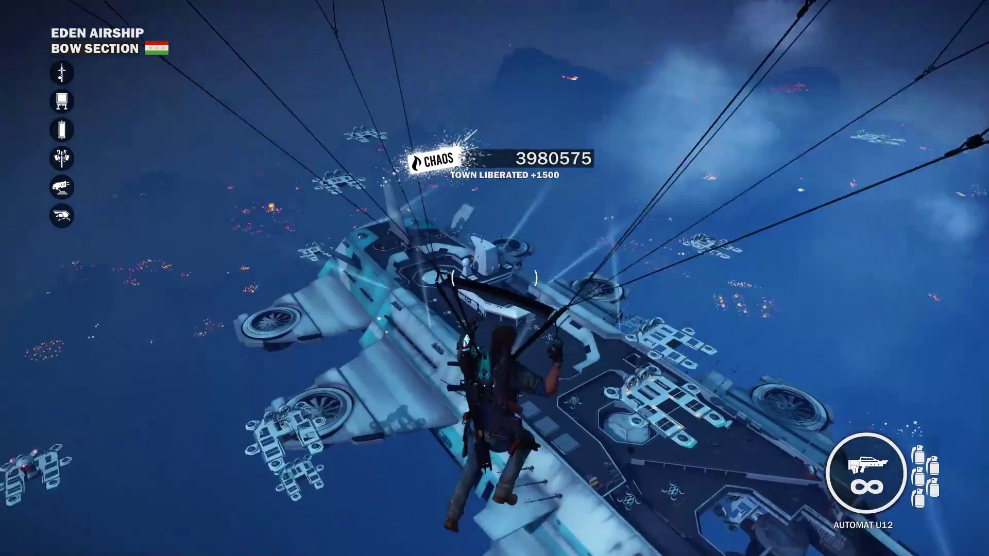